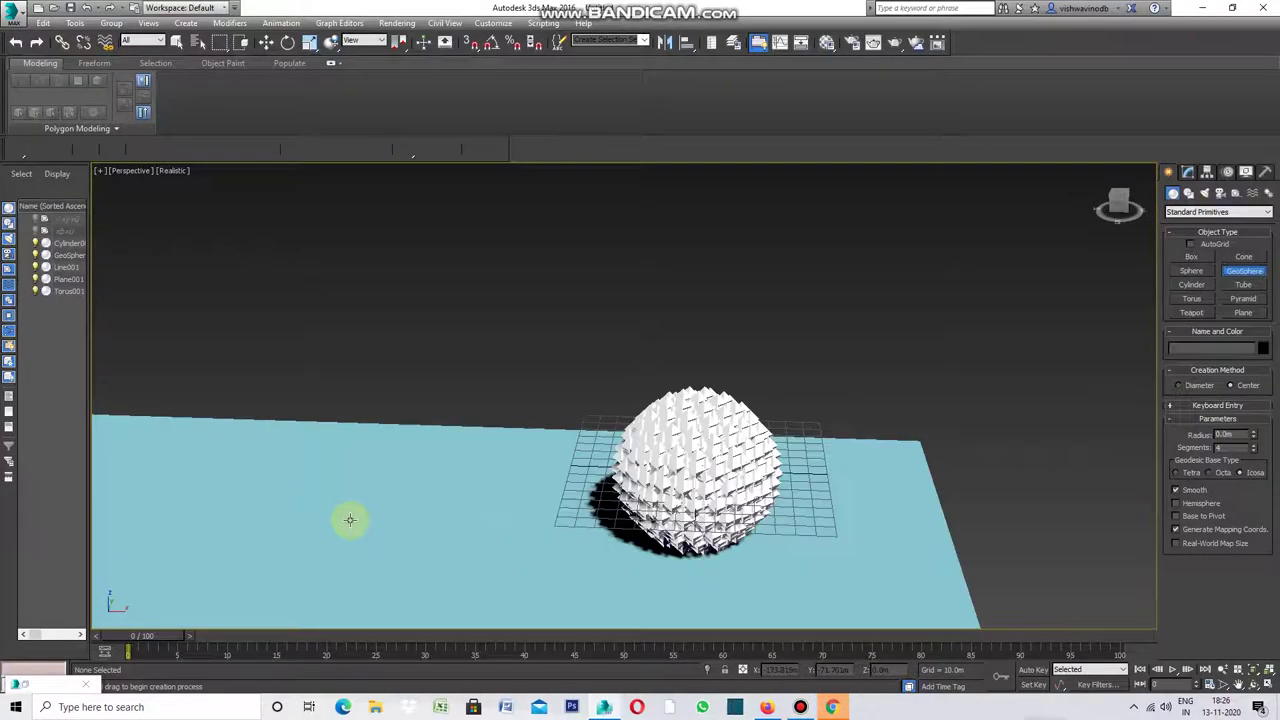
Step: Drag out a large GeoSphere002 left of the spiky white sphere and frame both spheres
{"action": "left_click_drag", "start_coordinate": [405, 525], "coordinate": [334, 551]}
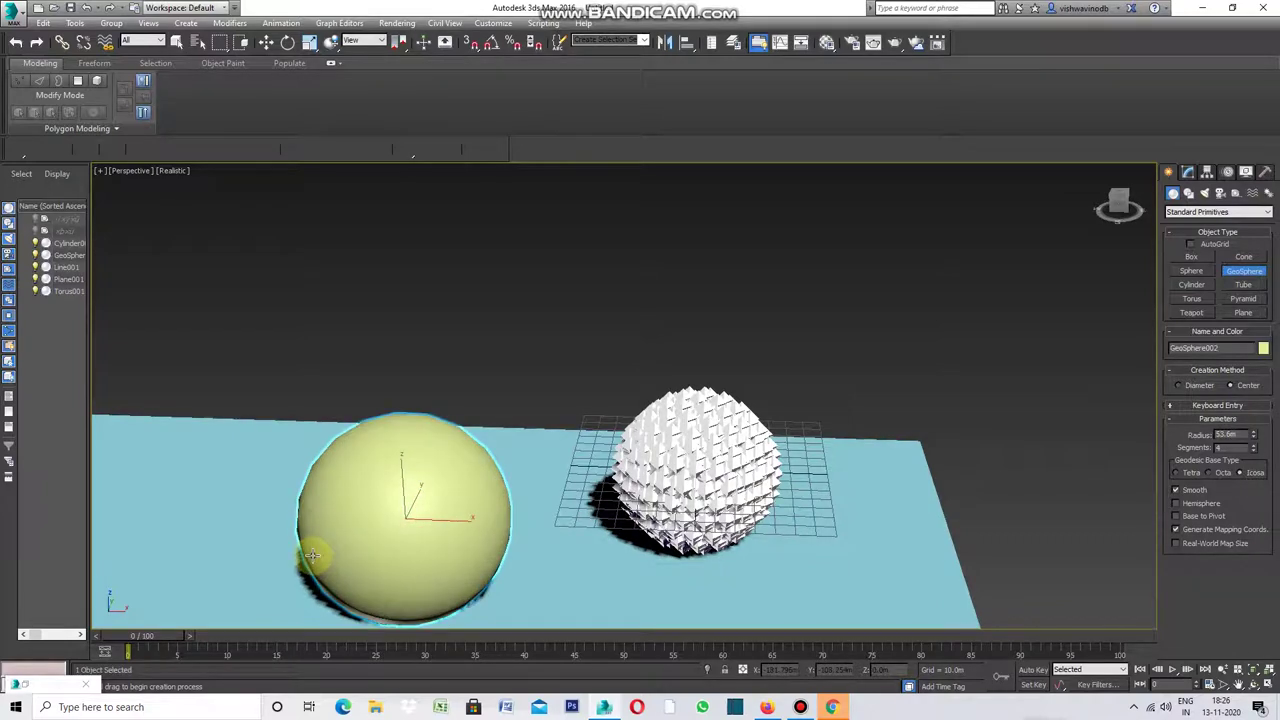
{"action": "left_click_drag", "start_coordinate": [334, 551], "coordinate": [347, 558]}
{"action": "middle_click_drag", "start_coordinate": [440, 443], "coordinate": [393, 535]}
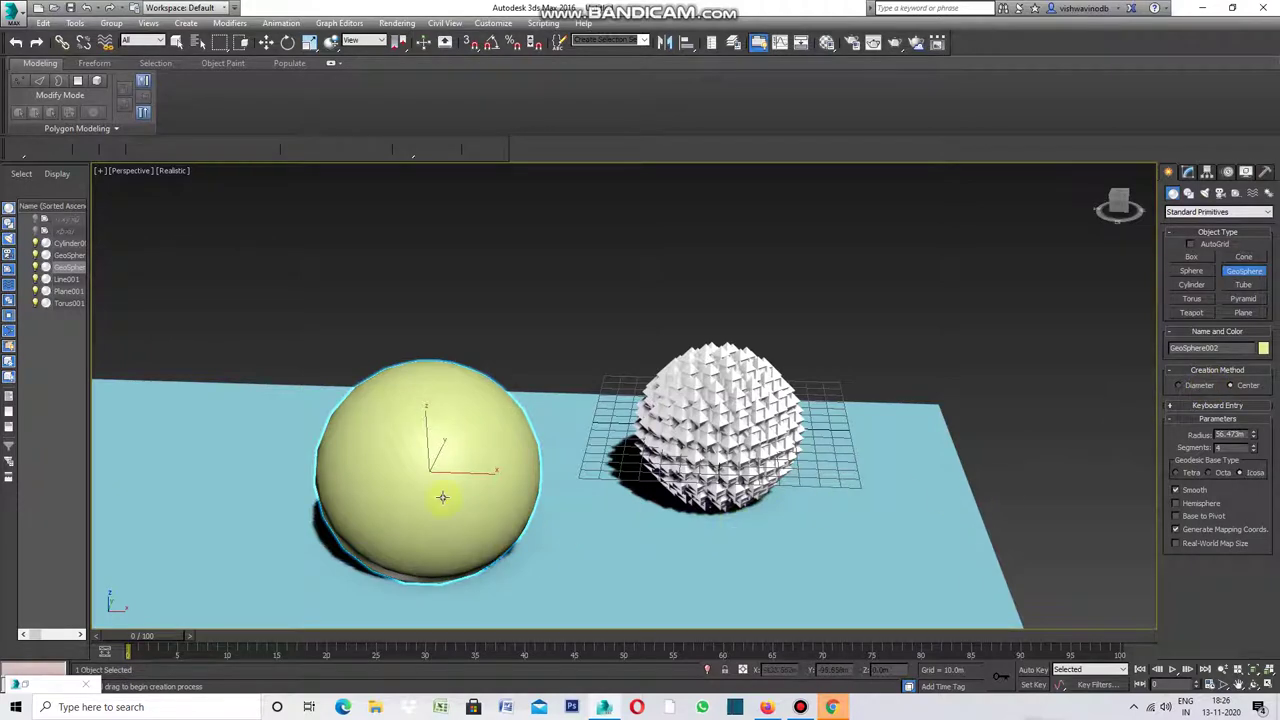
Step: Convert the new GeoSphere to an Editable Poly
{"action": "key", "text": "w"}
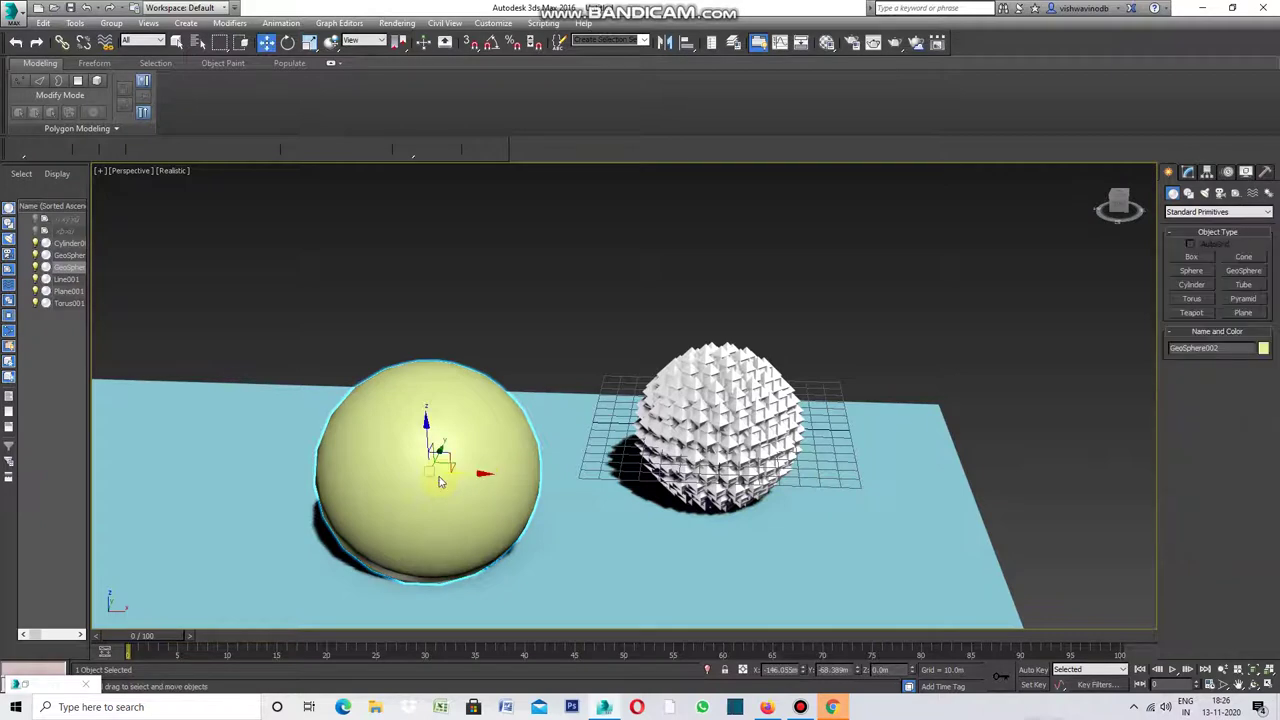
{"action": "right_click", "coordinate": [440, 478]}
{"action": "mouse_move", "coordinate": [495, 607]}
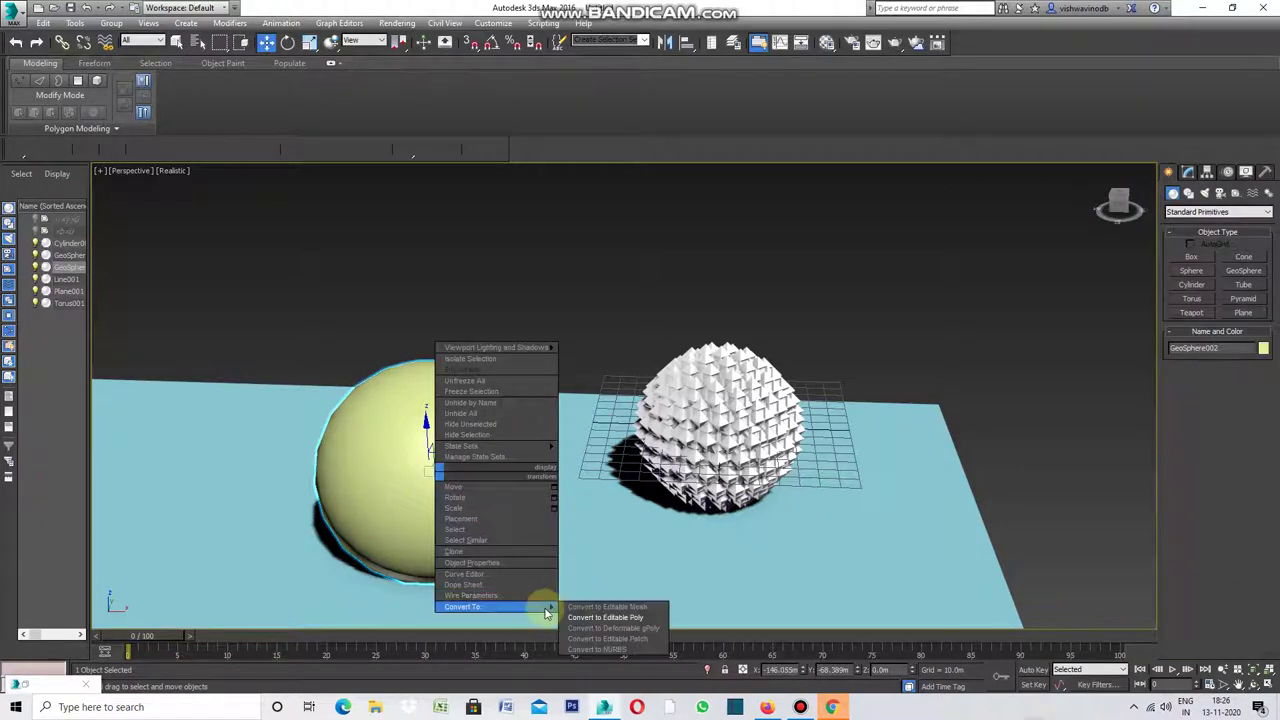
{"action": "left_click", "coordinate": [604, 617]}
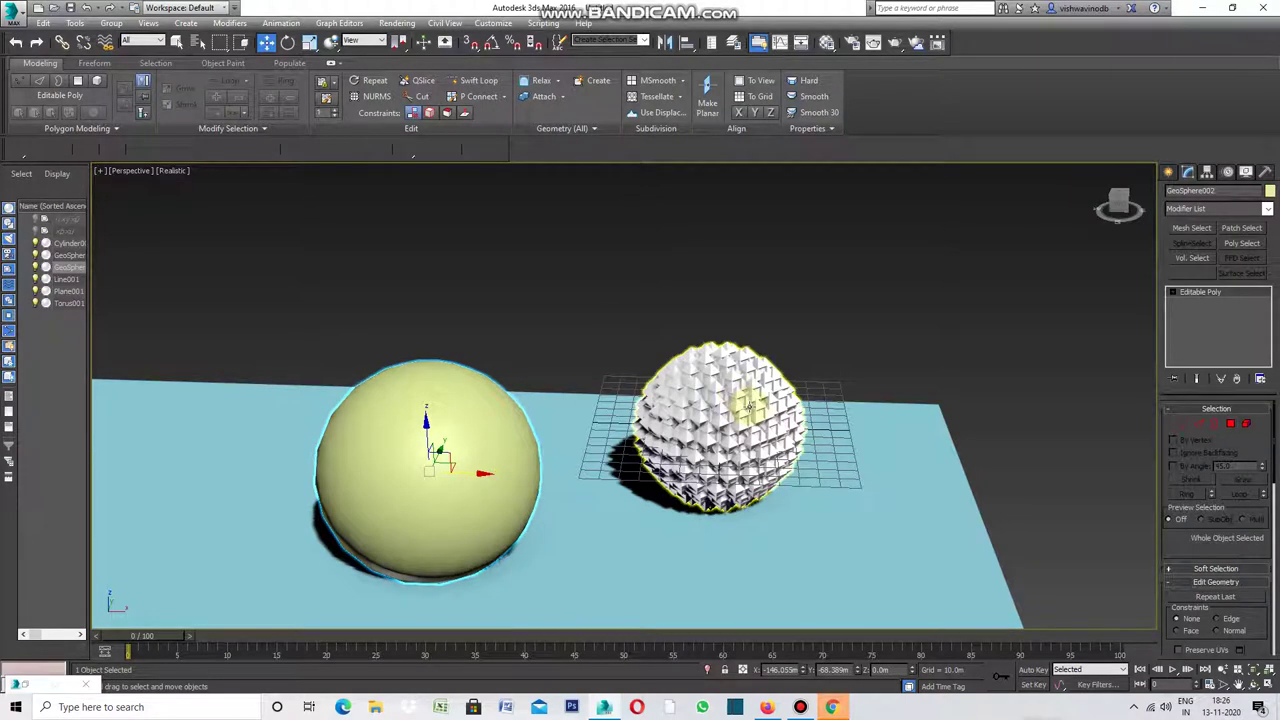
Step: Add a Lattice modifier to the sphere from the Modifier List
{"action": "left_click", "coordinate": [1267, 208]}
{"action": "scroll", "coordinate": [1271, 455], "scroll_direction": "down", "scroll_amount": 4}
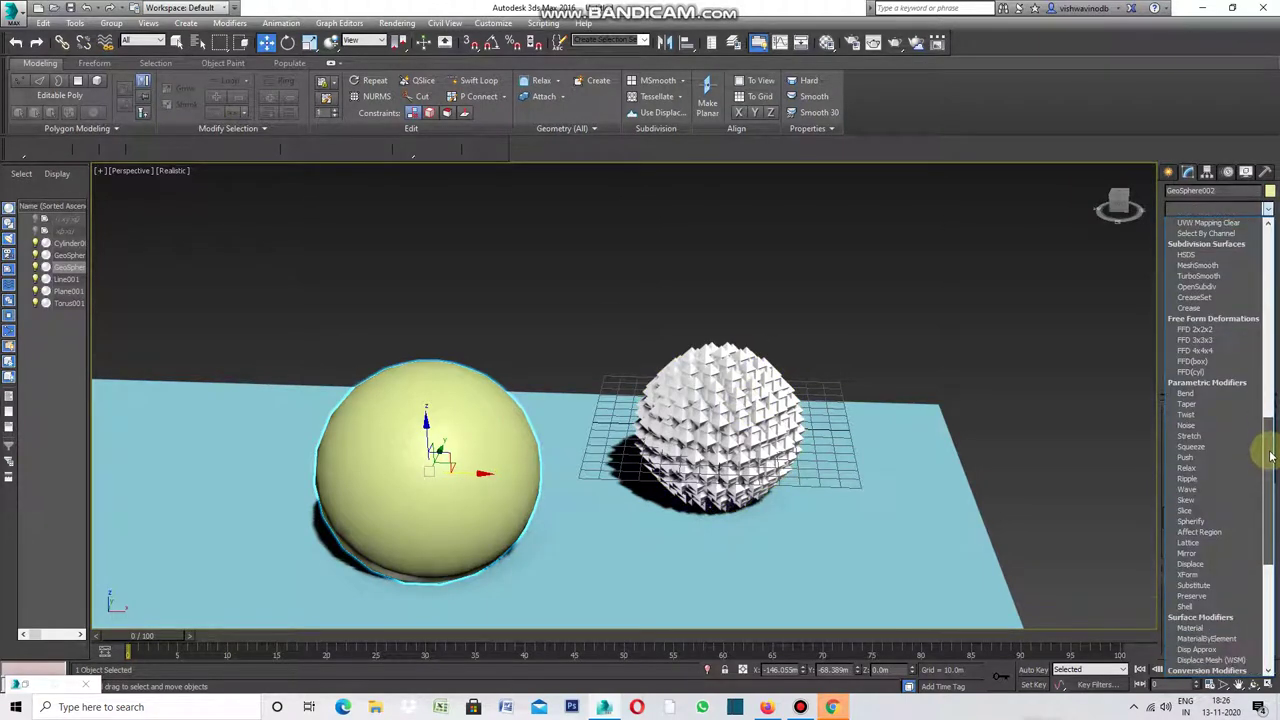
{"action": "left_click", "coordinate": [1197, 540]}
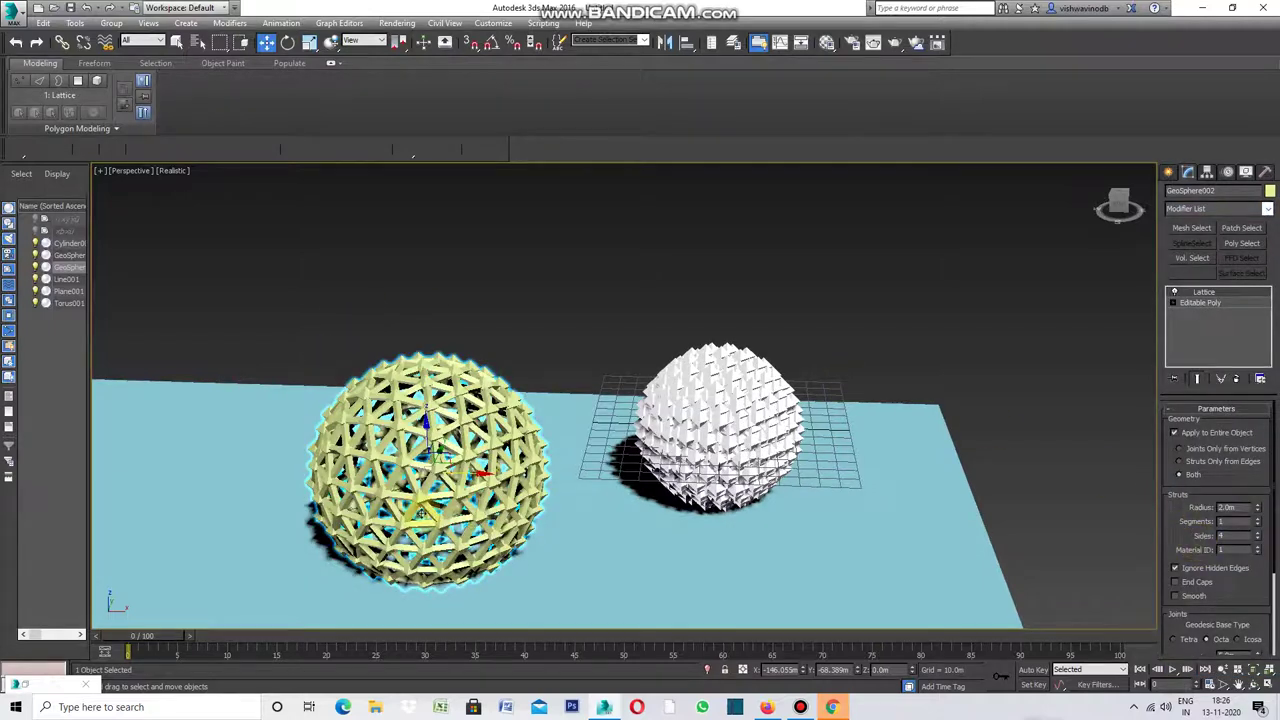
Step: Try Joints Only, Struts Only and Both in Lattice Geometry, ending on Both
{"action": "scroll", "coordinate": [283, 488], "scroll_direction": "up", "scroll_amount": 3}
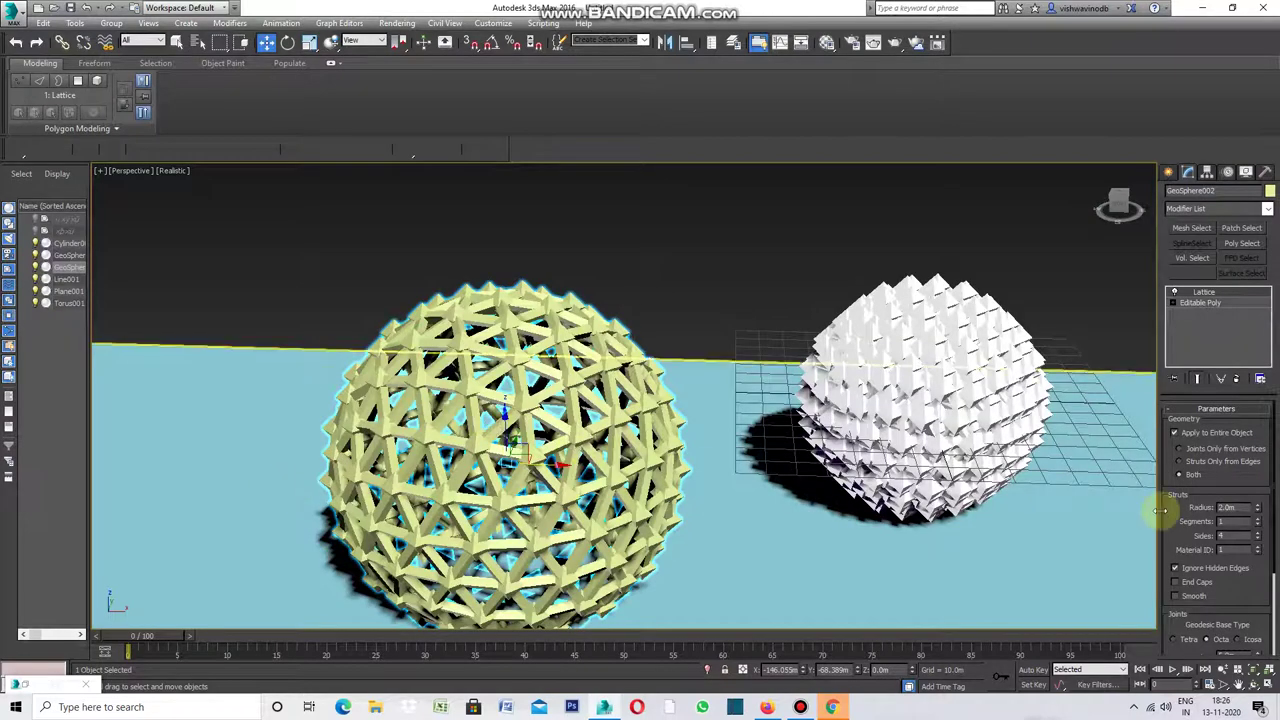
{"action": "left_click", "coordinate": [1179, 449]}
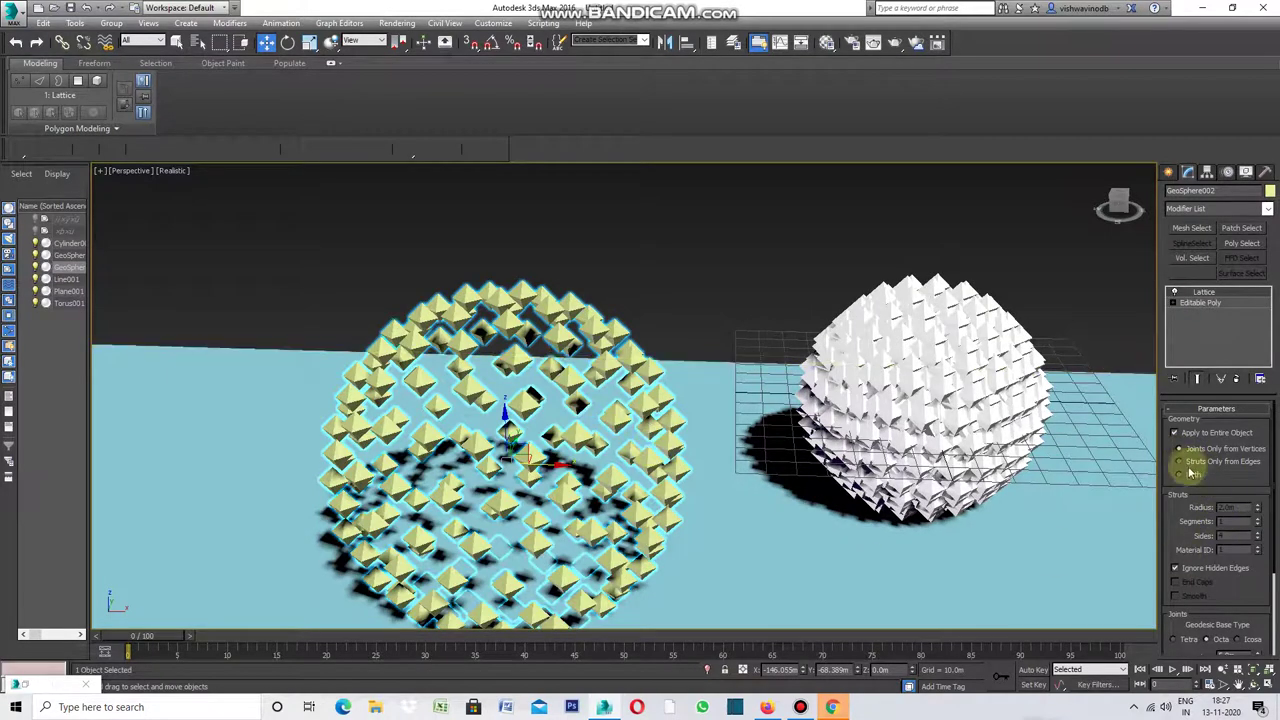
{"action": "left_click", "coordinate": [1178, 461]}
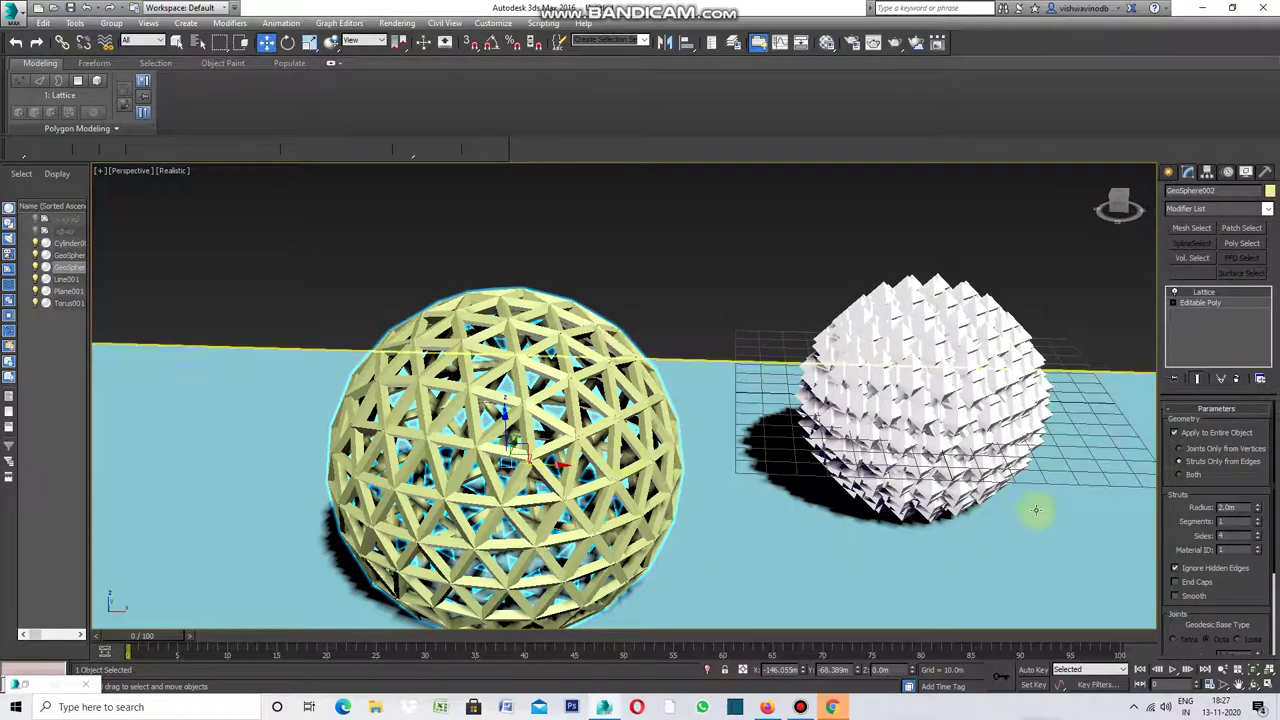
{"action": "left_click", "coordinate": [1180, 476]}
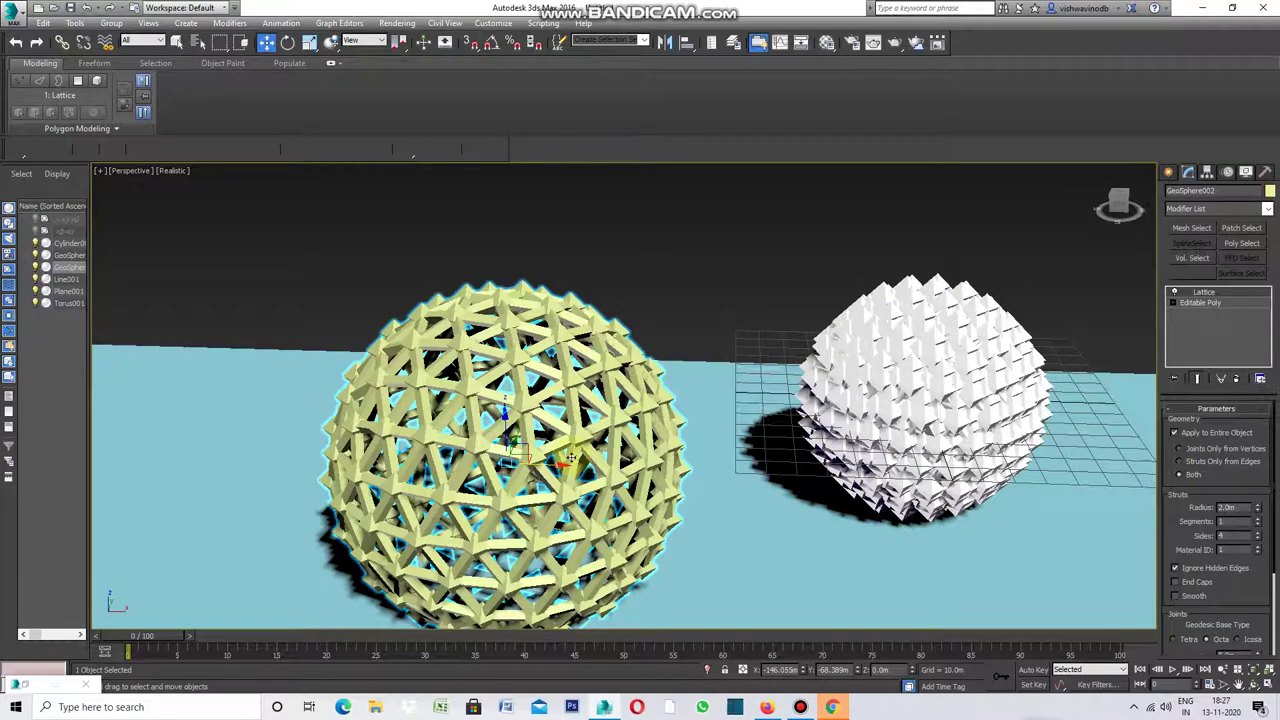
{"action": "left_click", "coordinate": [1180, 450]}
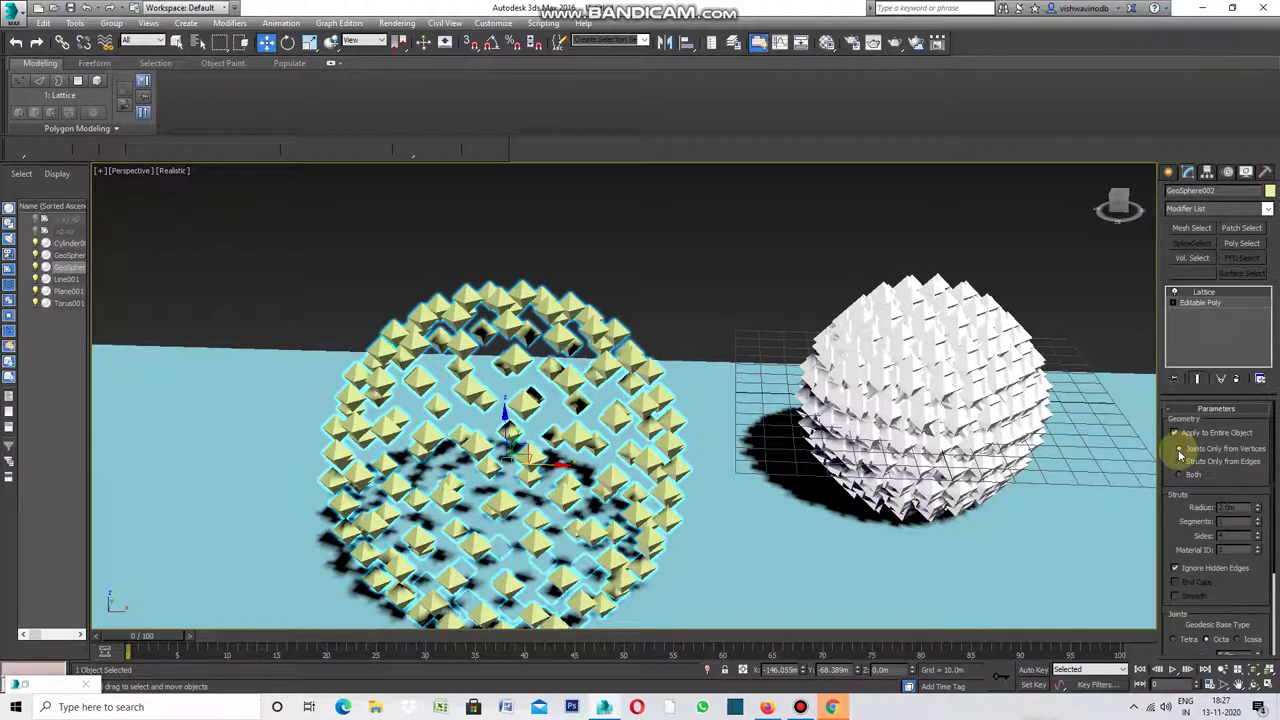
{"action": "left_click", "coordinate": [1176, 432]}
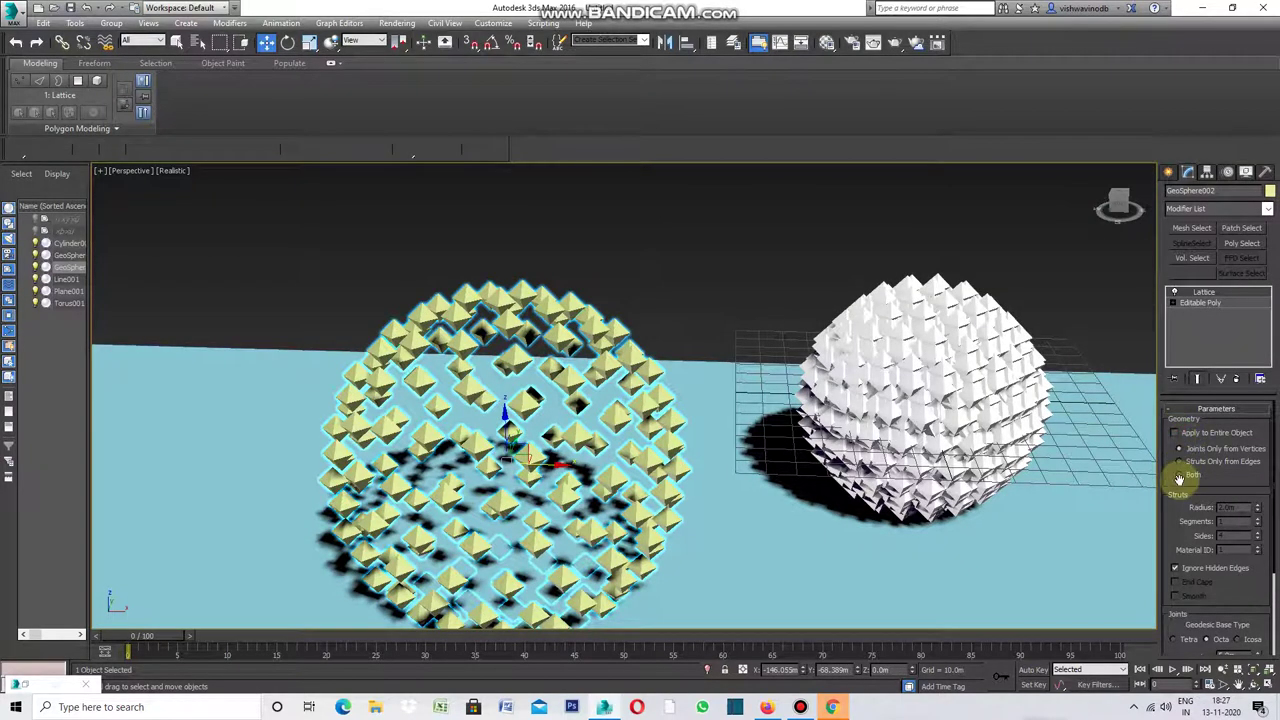
{"action": "left_click", "coordinate": [1180, 462]}
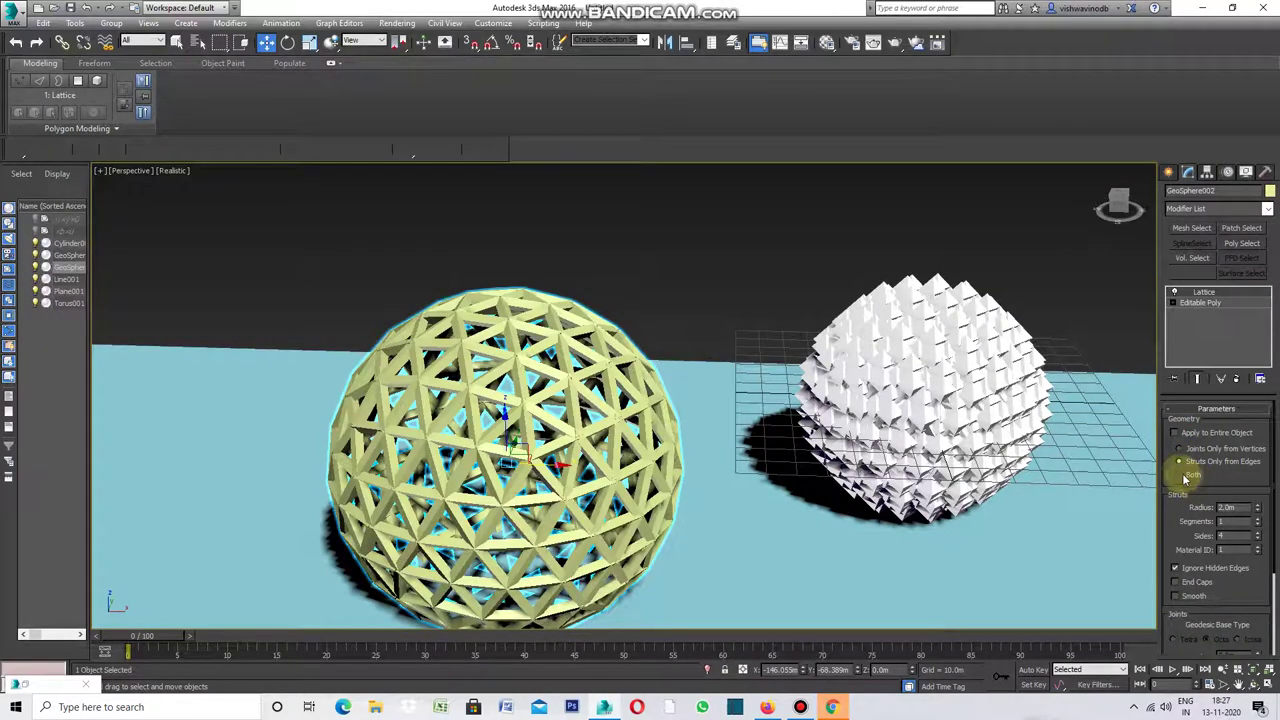
{"action": "left_click", "coordinate": [1180, 475]}
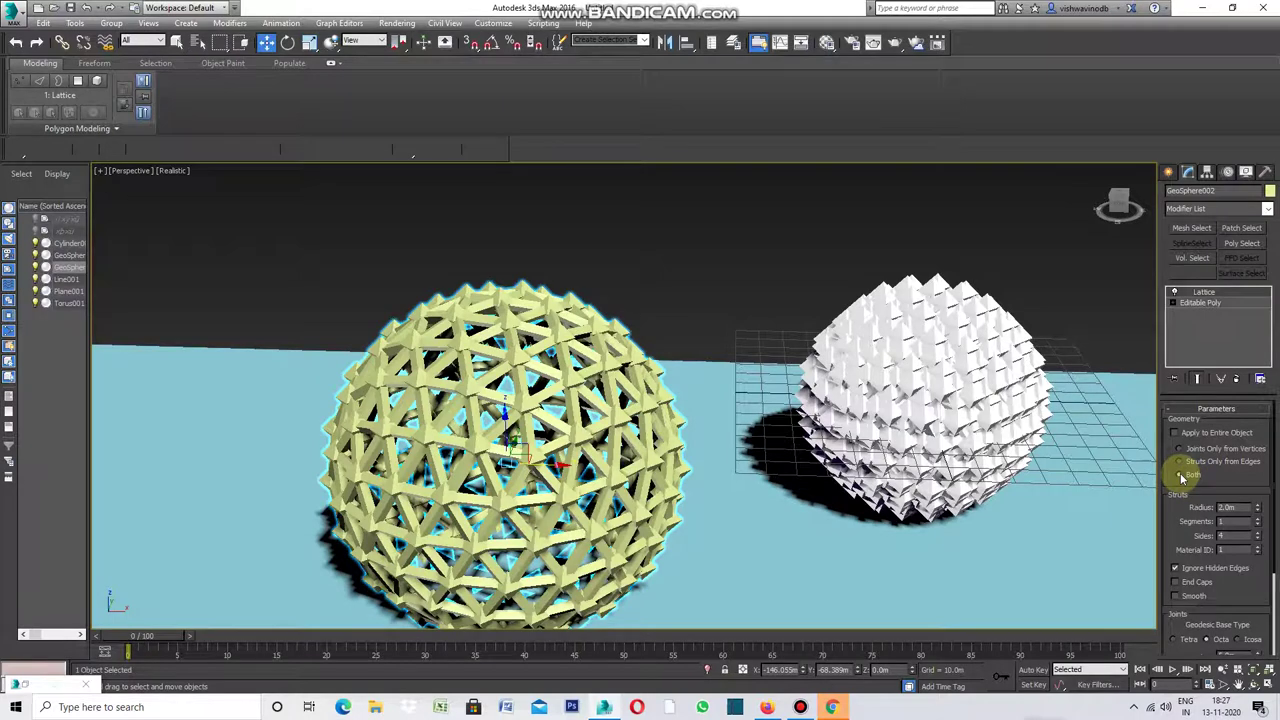
Step: In Top view, Shift-scale a 72% copy, GeoSphere003, nested inside the lattice sphere
{"action": "key", "text": "t"}
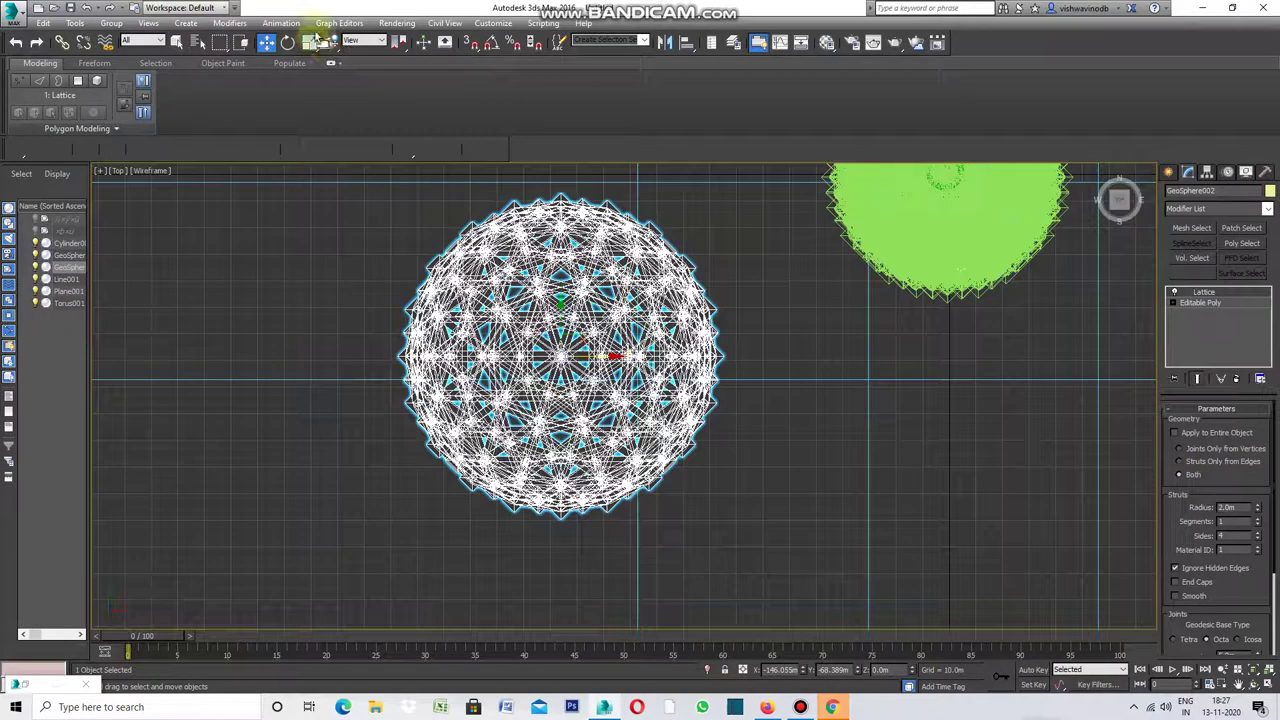
{"action": "left_click", "coordinate": [311, 44]}
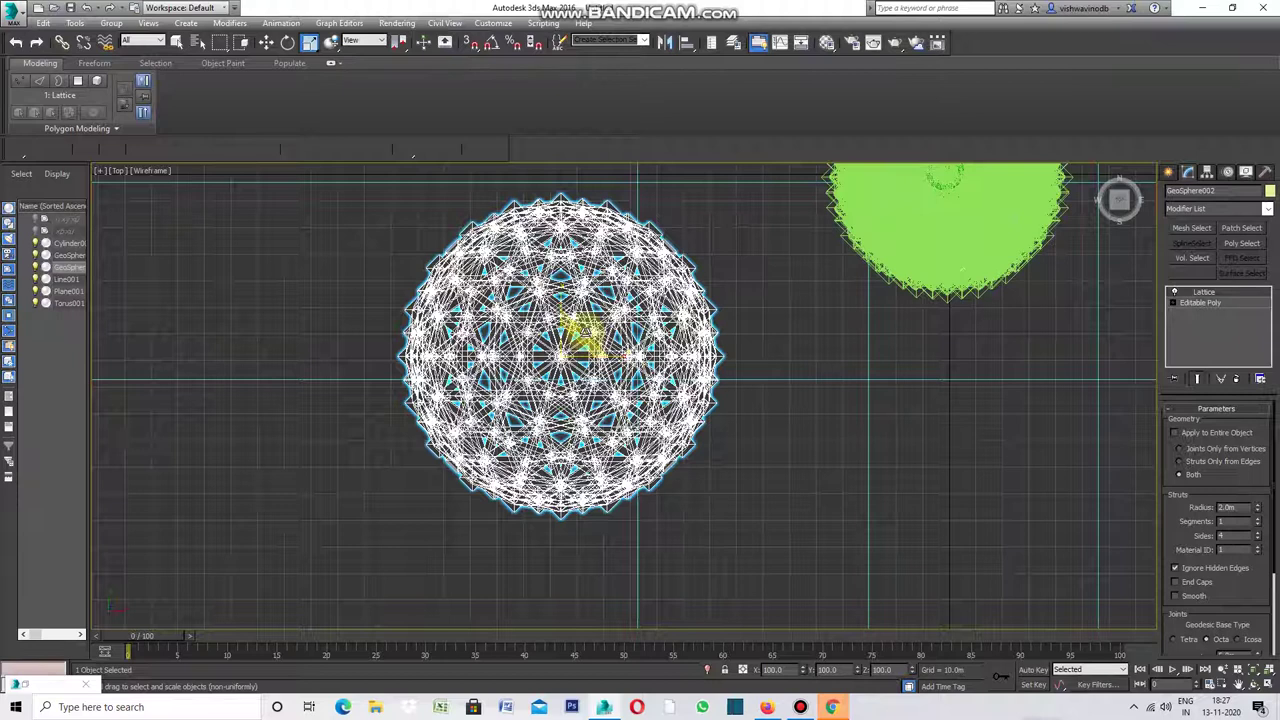
{"action": "left_click_drag", "start_coordinate": [576, 332], "coordinate": [563, 354]}
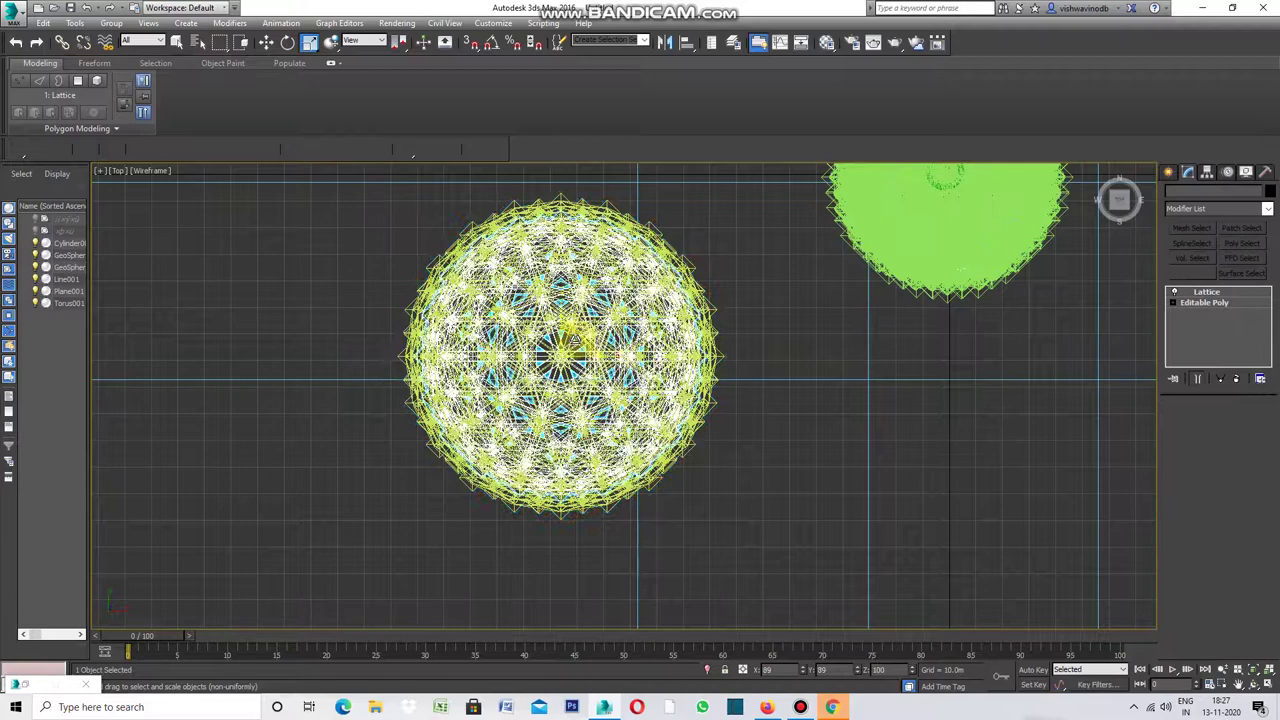
{"action": "left_click_drag", "start_coordinate": [563, 354], "coordinate": [563, 355]}
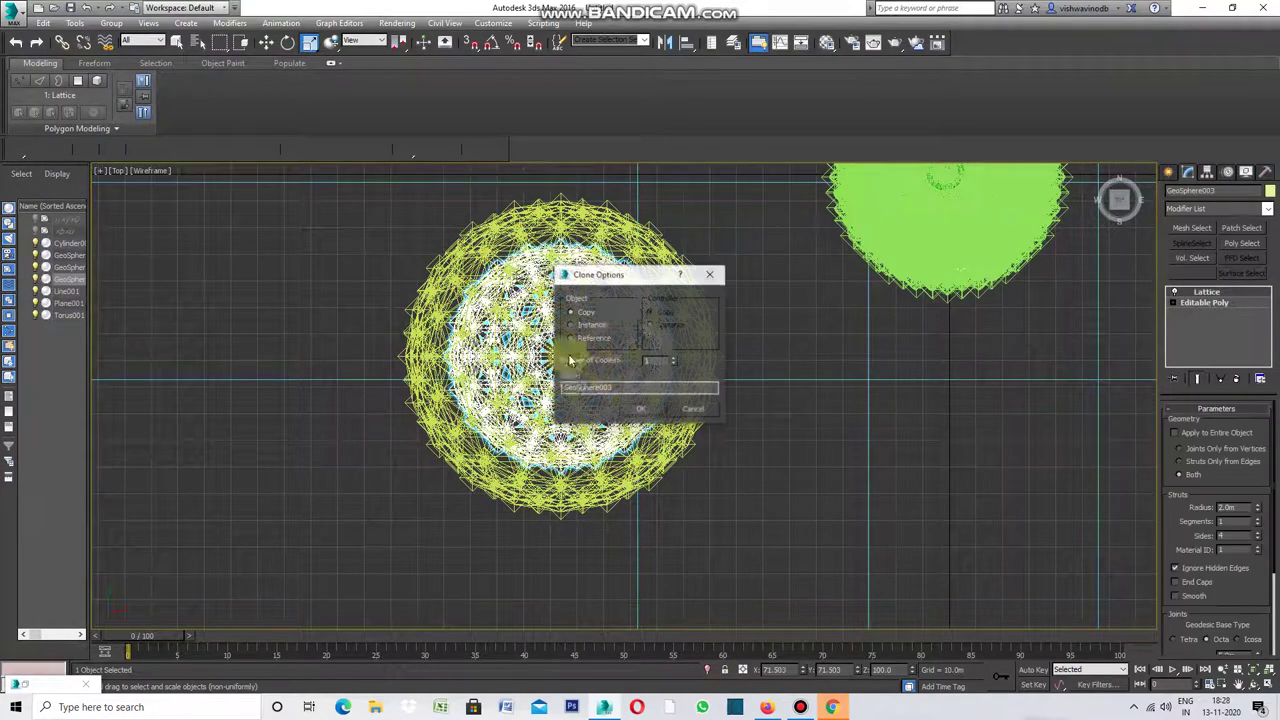
{"action": "left_click", "coordinate": [640, 412]}
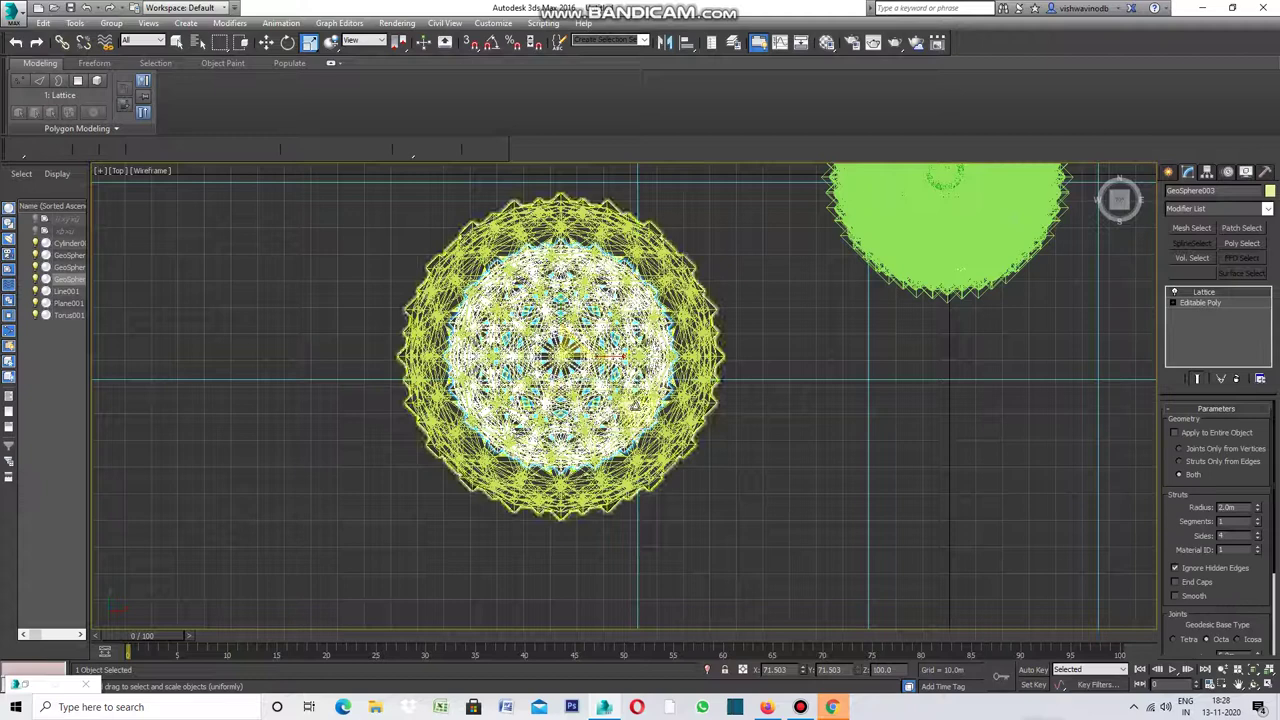
{"action": "left_click", "coordinate": [100, 176]}
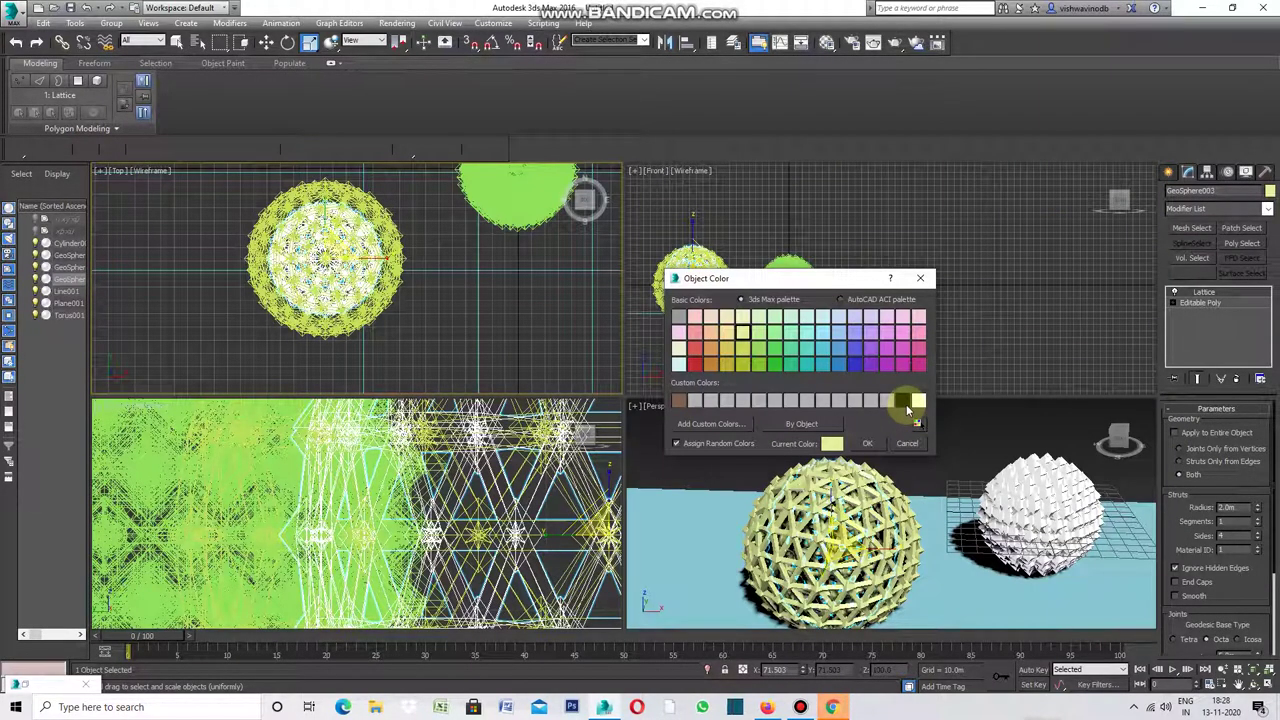
Step: Set the nested copy's object colour to white
{"action": "left_click", "coordinate": [918, 400]}
{"action": "left_click", "coordinate": [867, 443]}
{"action": "left_click", "coordinate": [914, 425]}
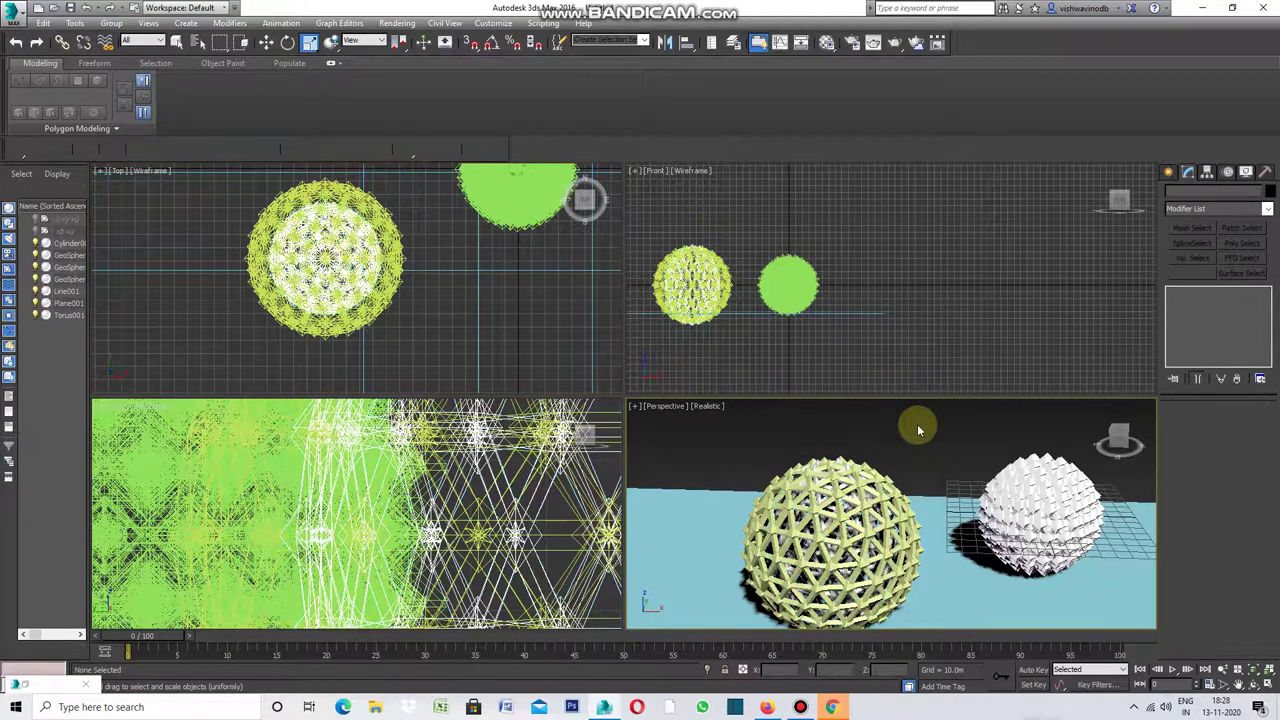
{"action": "left_click", "coordinate": [637, 406]}
{"action": "left_click", "coordinate": [849, 423]}
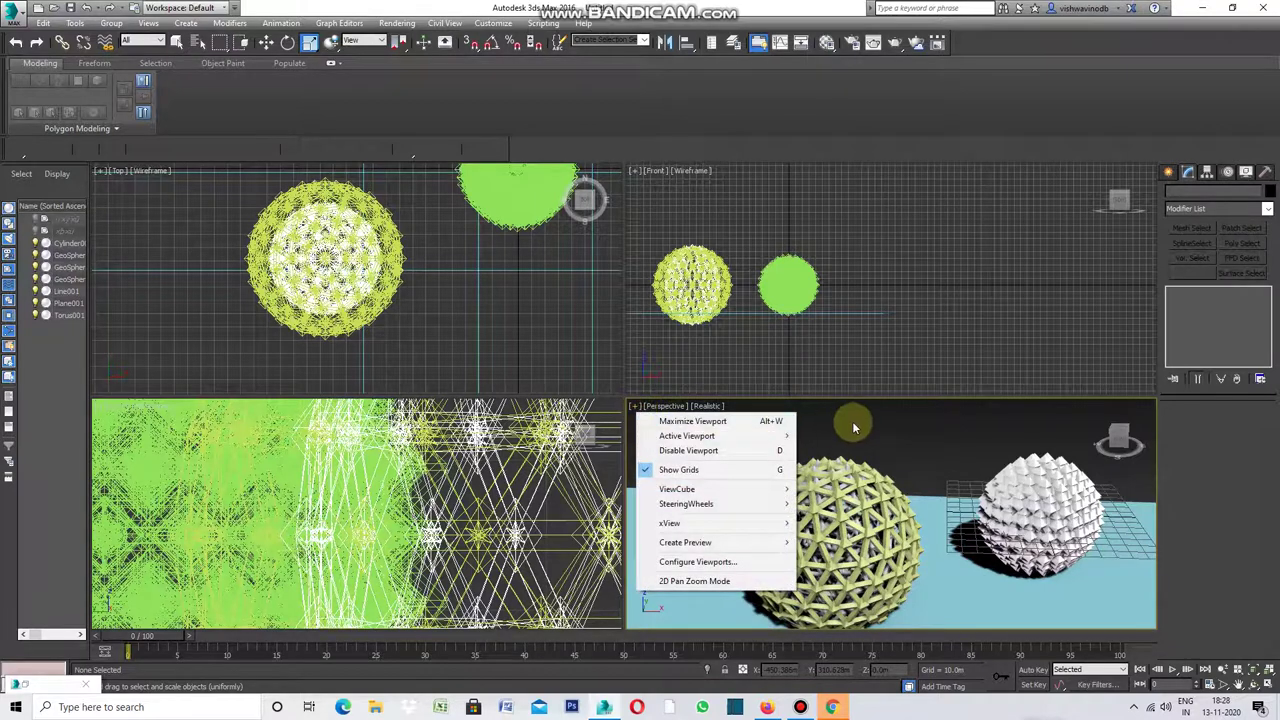
Step: Make the original lattice sphere, GeoSphere002, black
{"action": "left_click", "coordinate": [873, 463]}
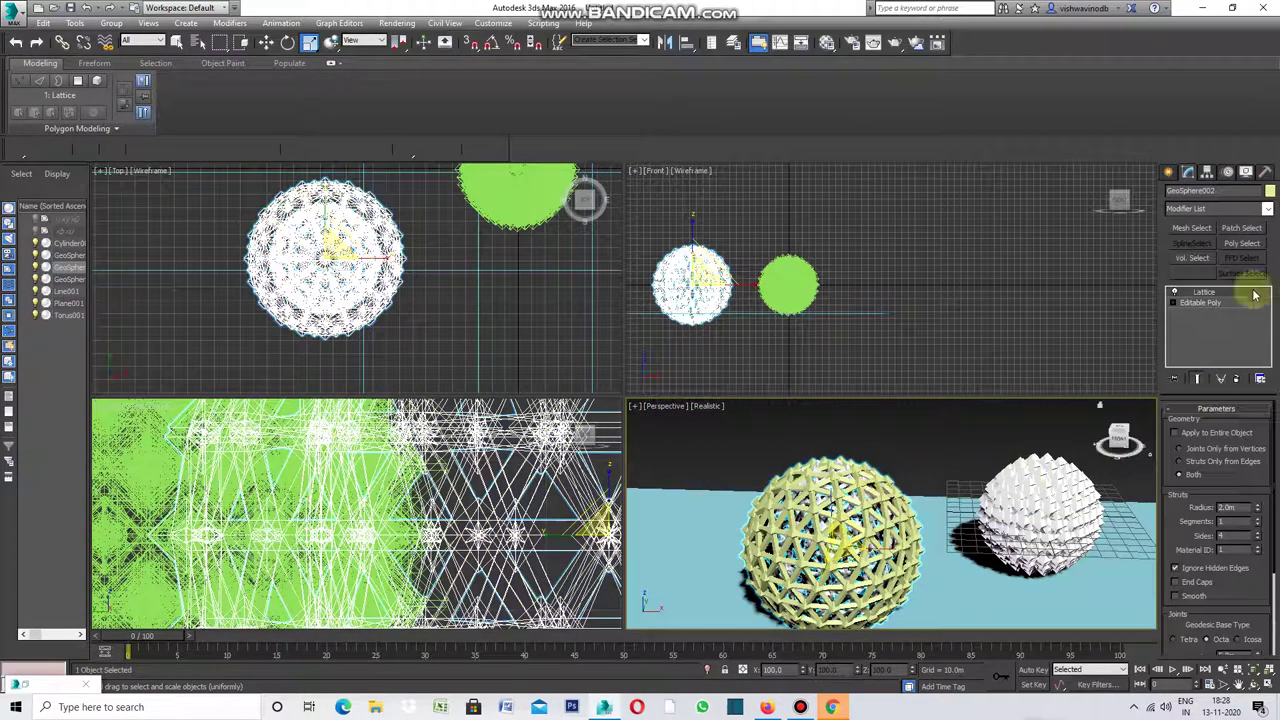
{"action": "left_click", "coordinate": [1269, 192]}
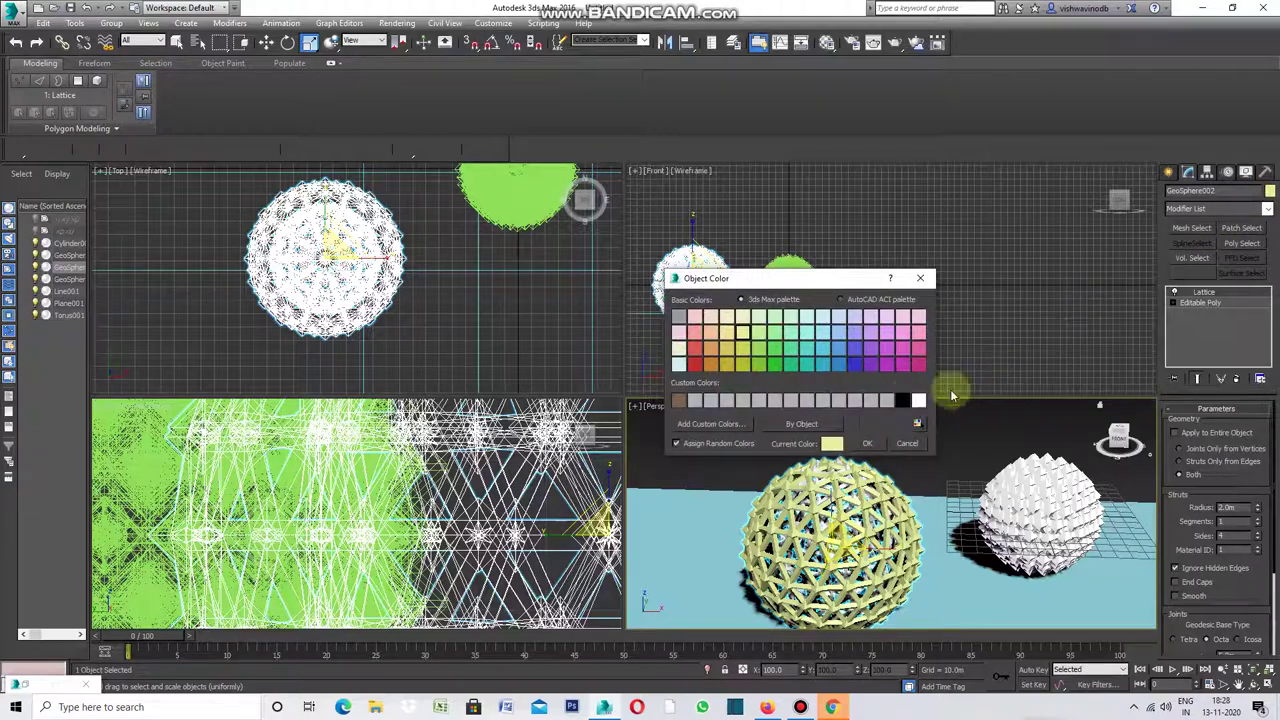
{"action": "left_click", "coordinate": [867, 443]}
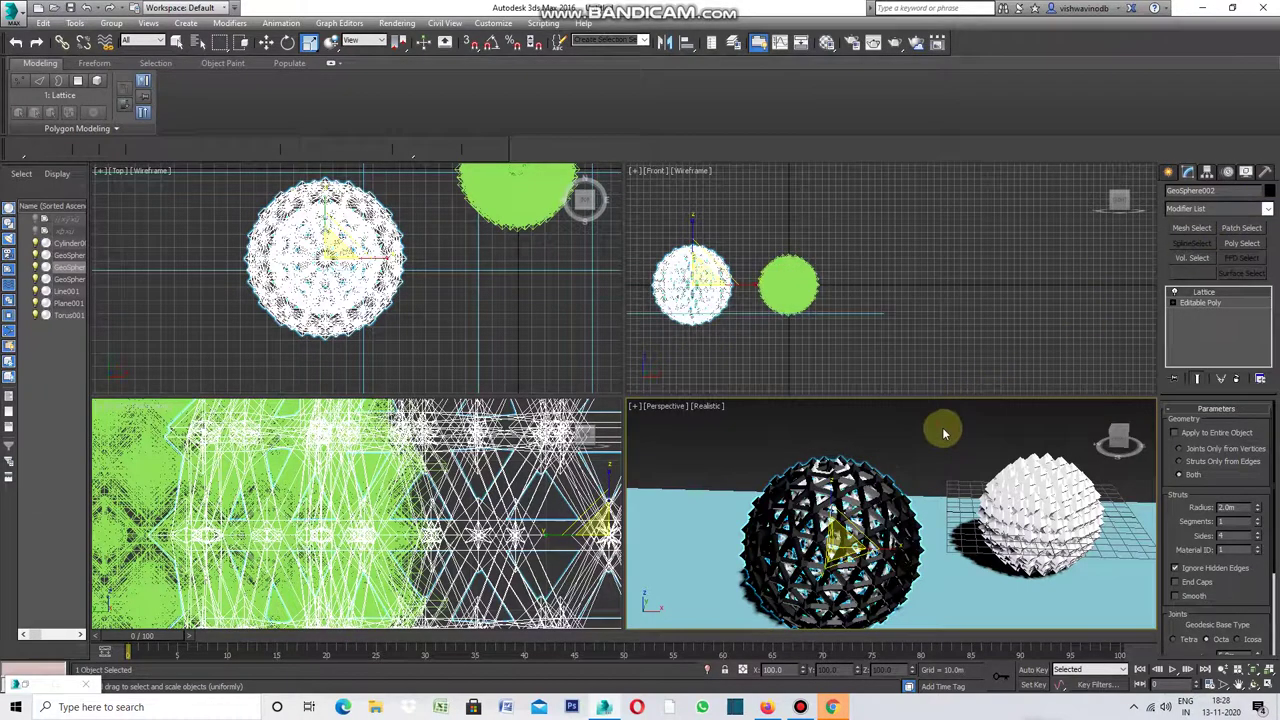
{"action": "left_click", "coordinate": [940, 428]}
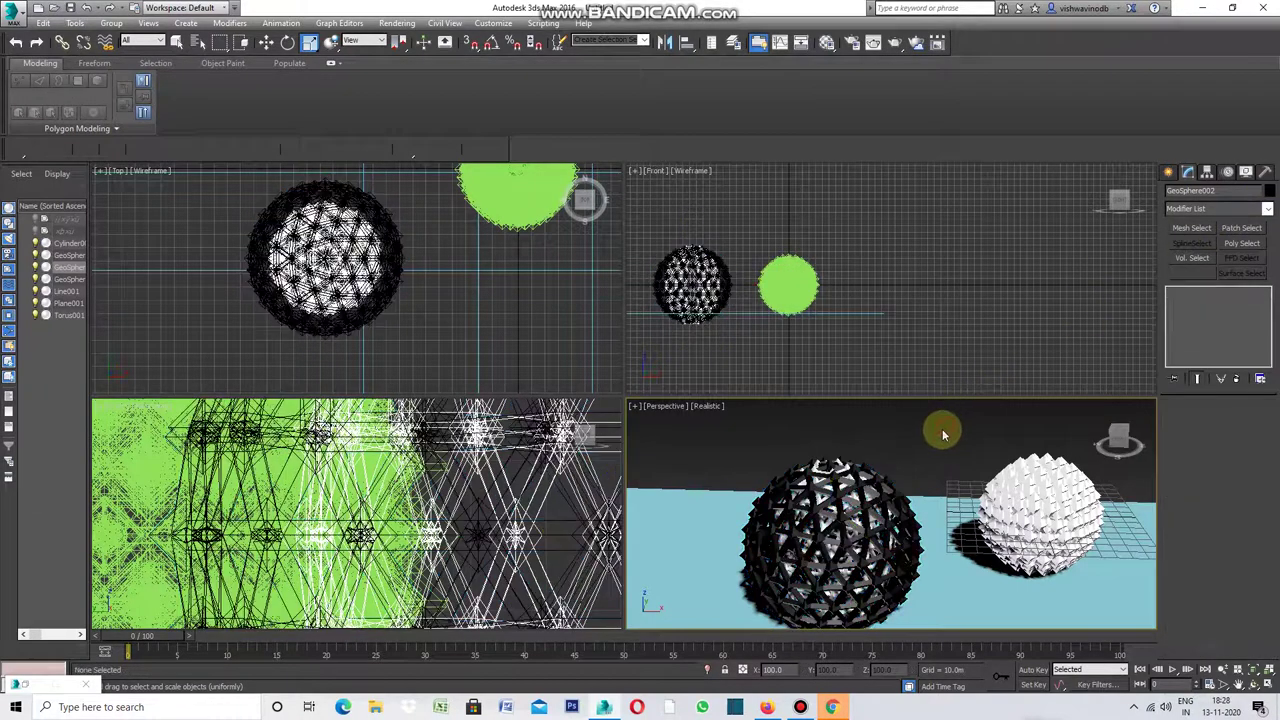
Step: Maximize the Perspective viewport and zoom in on the black lattice sphere
{"action": "left_click", "coordinate": [636, 406]}
{"action": "left_click", "coordinate": [664, 423]}
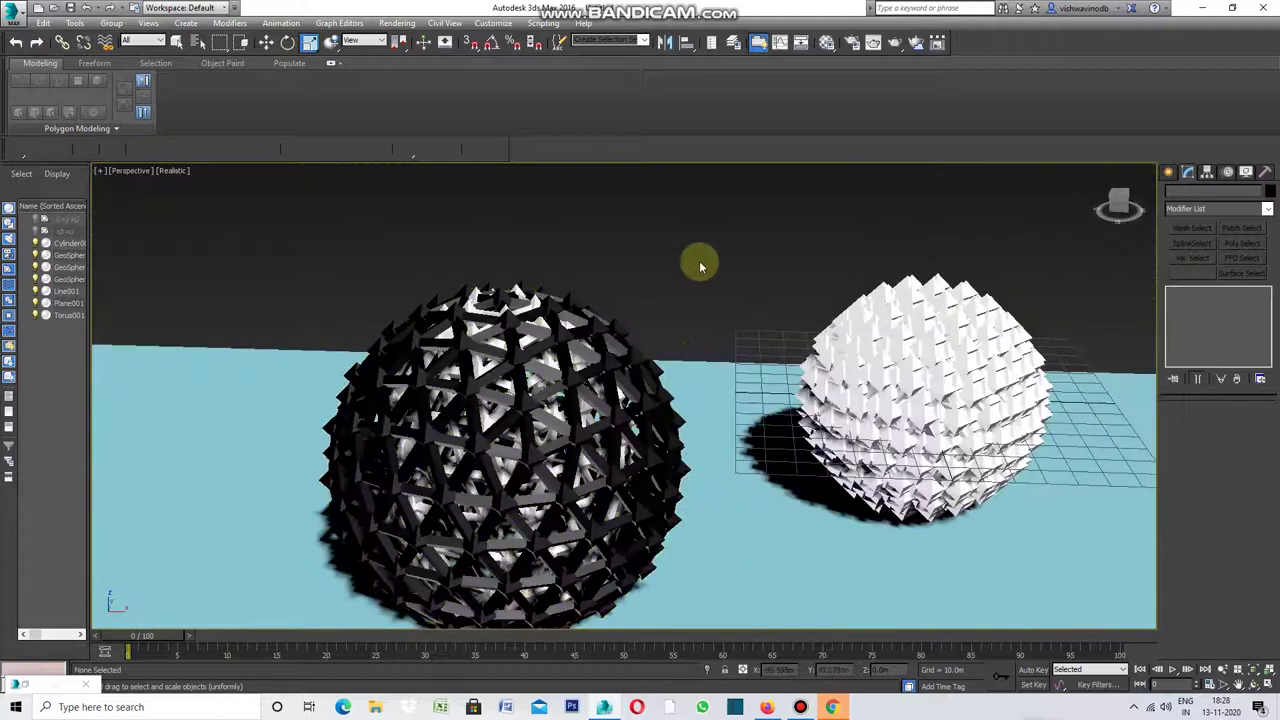
{"action": "key", "text": "q"}
{"action": "left_click", "coordinate": [666, 532]}
{"action": "key", "text": "z"}
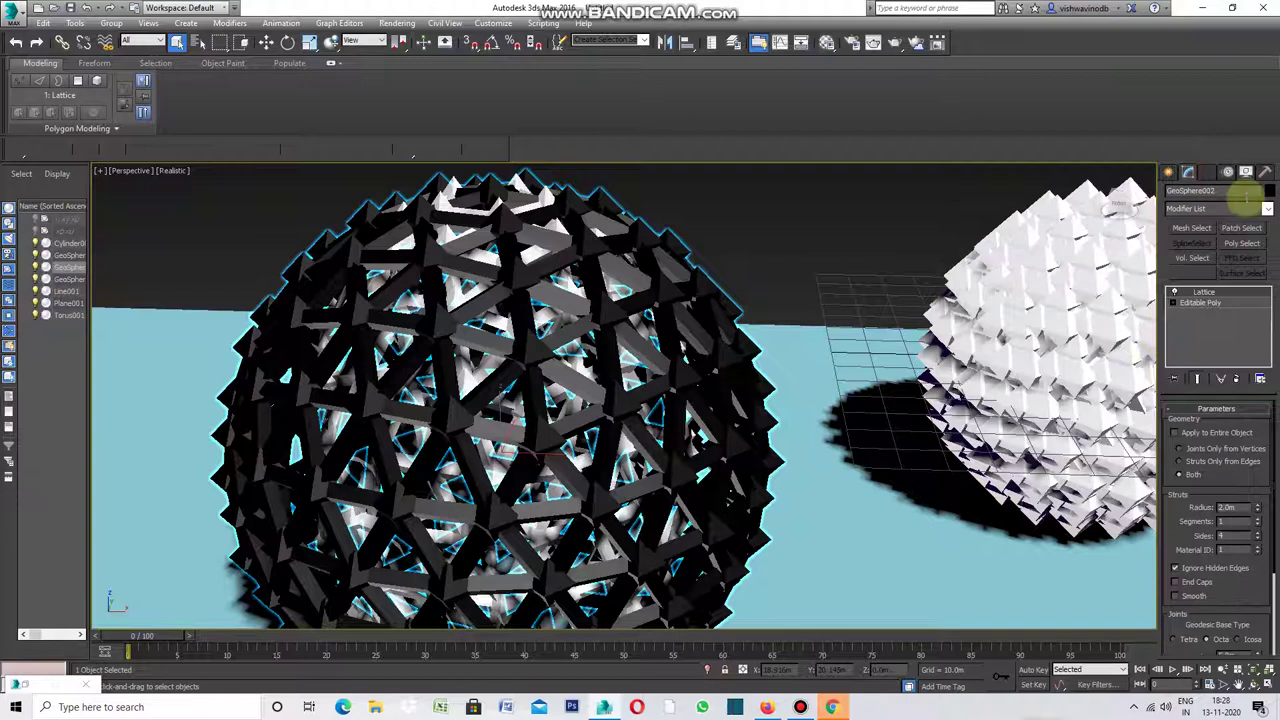
Step: Stack a second Lattice modifier on the black GeoSphere002
{"action": "left_click", "coordinate": [1267, 208]}
{"action": "left_click_drag", "start_coordinate": [1266, 257], "coordinate": [1251, 451]}
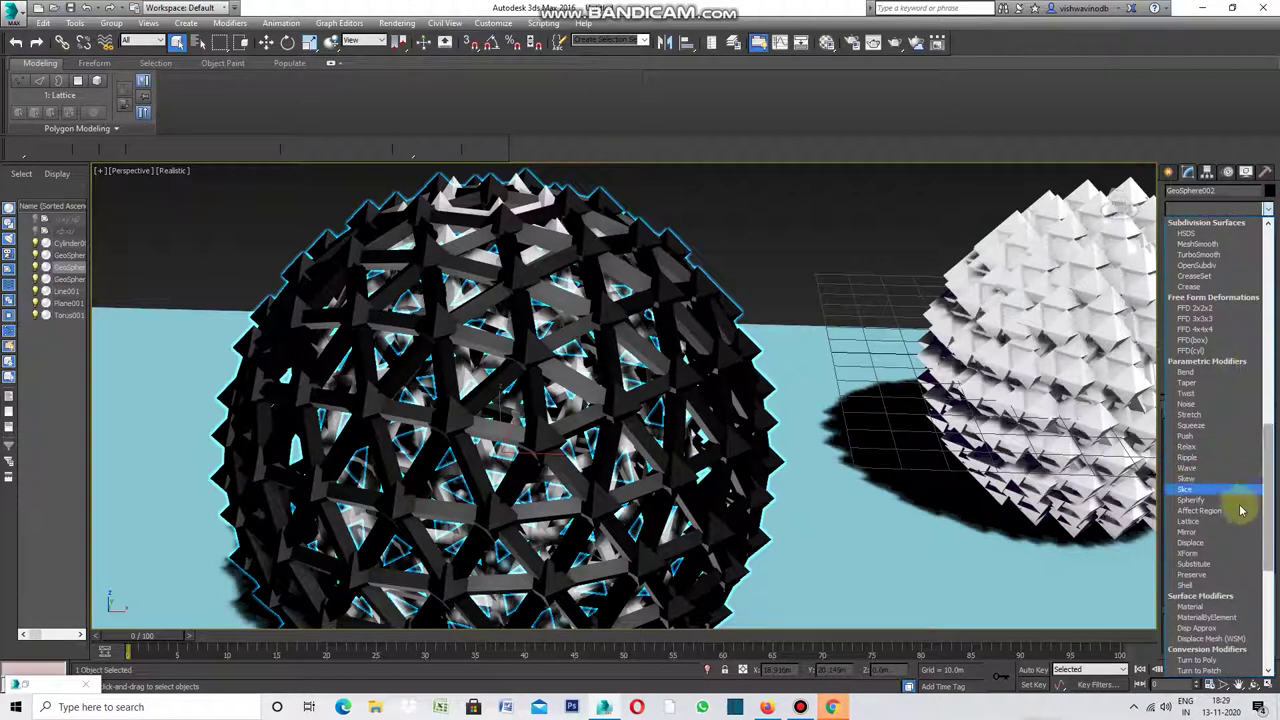
{"action": "left_click", "coordinate": [1214, 522]}
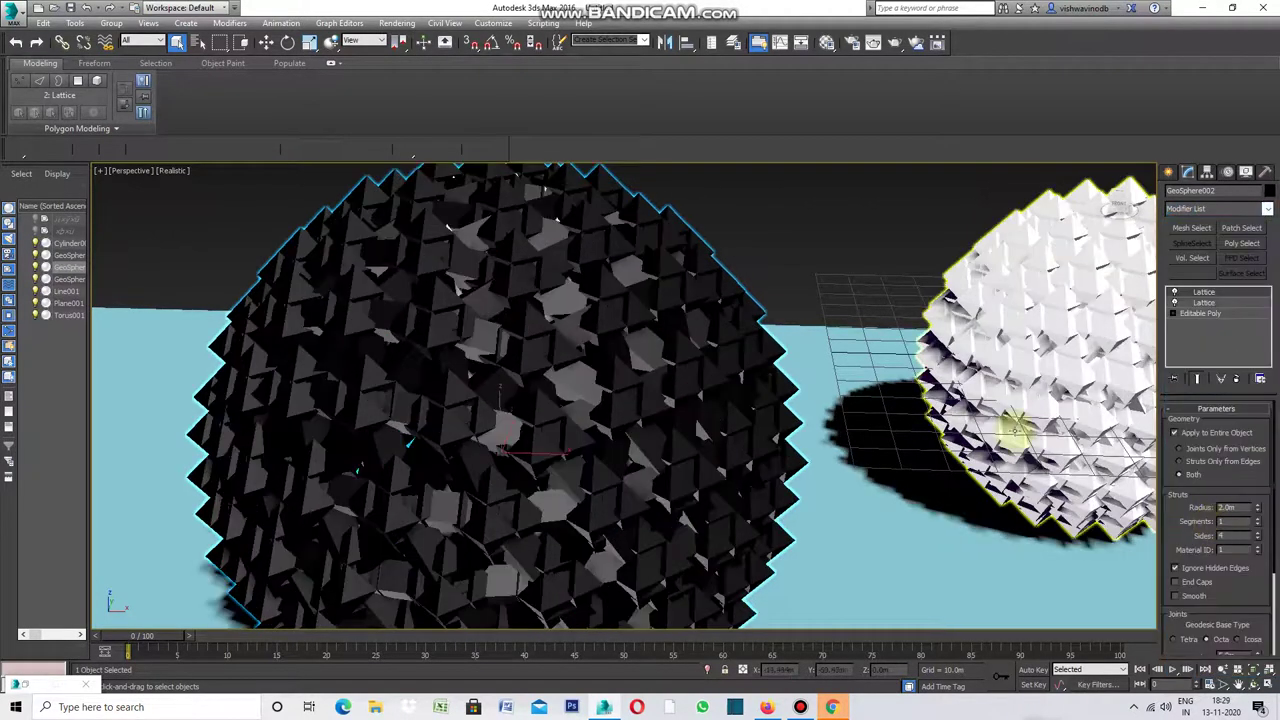
Step: Cycle the second Lattice's geometry, settle on Struts Only from Edges, then deselect
{"action": "scroll", "coordinate": [694, 394], "scroll_direction": "down", "scroll_amount": 3}
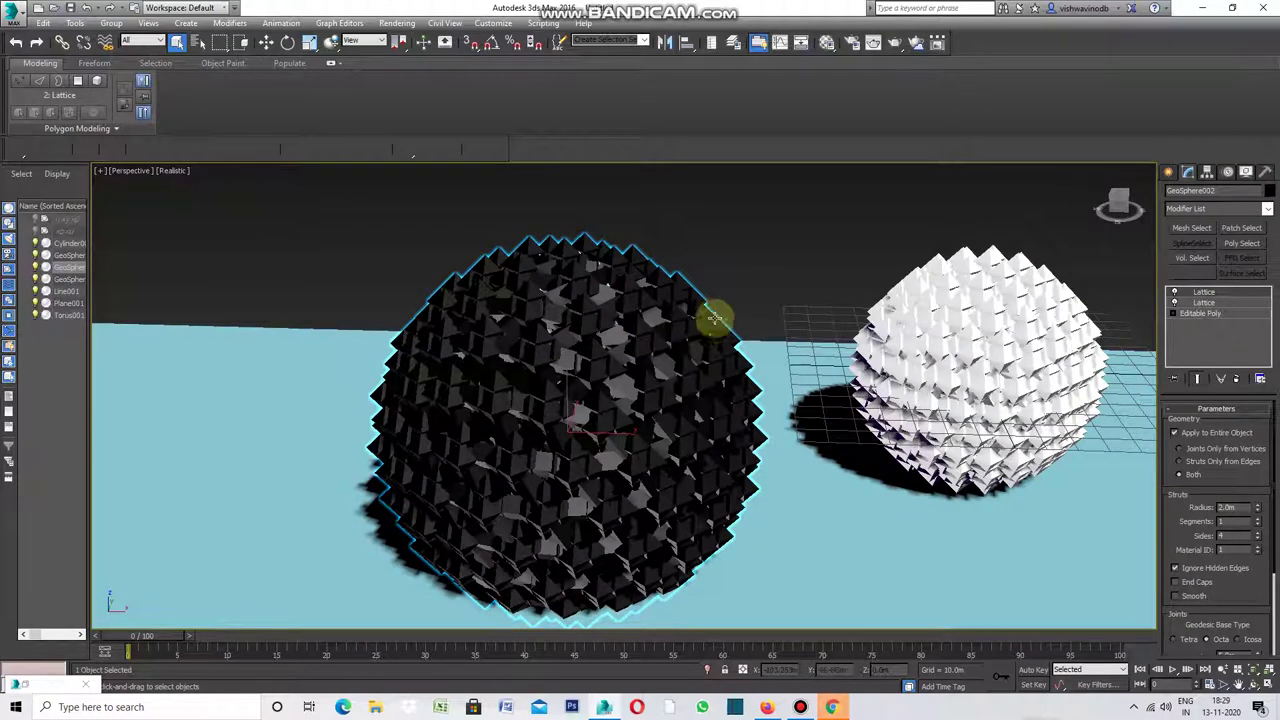
{"action": "left_click", "coordinate": [1179, 449]}
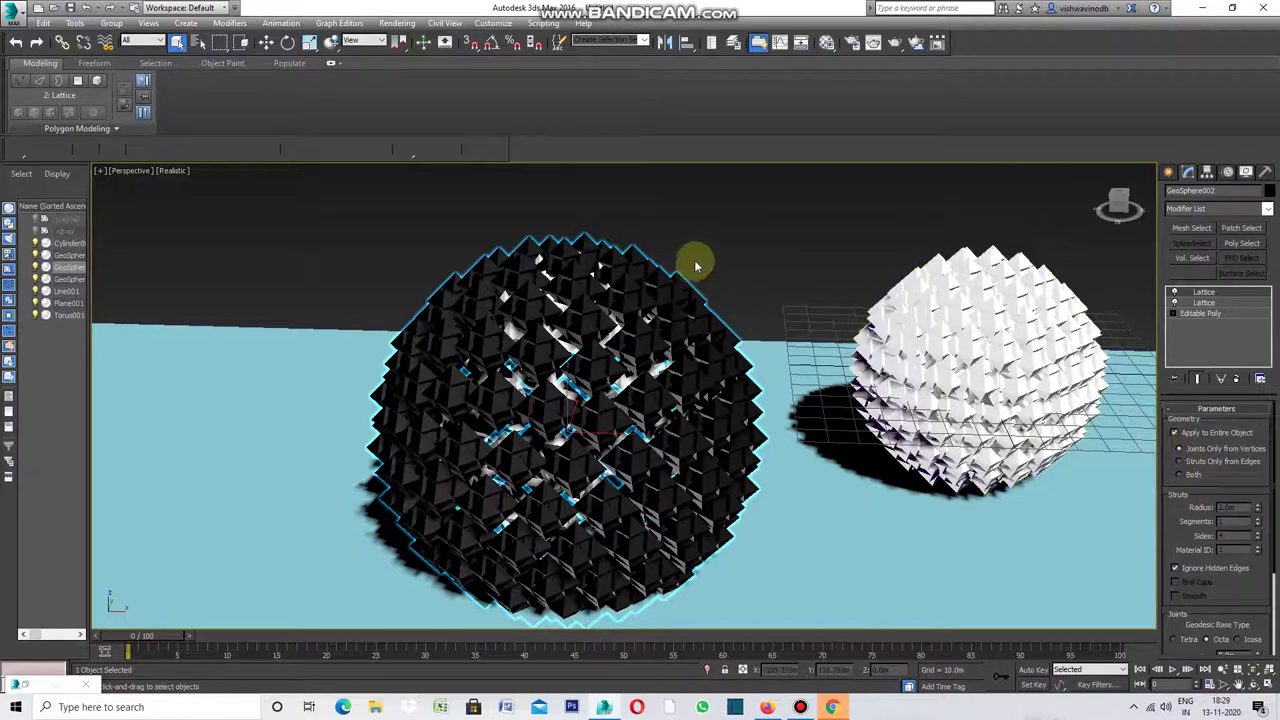
{"action": "left_click", "coordinate": [1179, 461]}
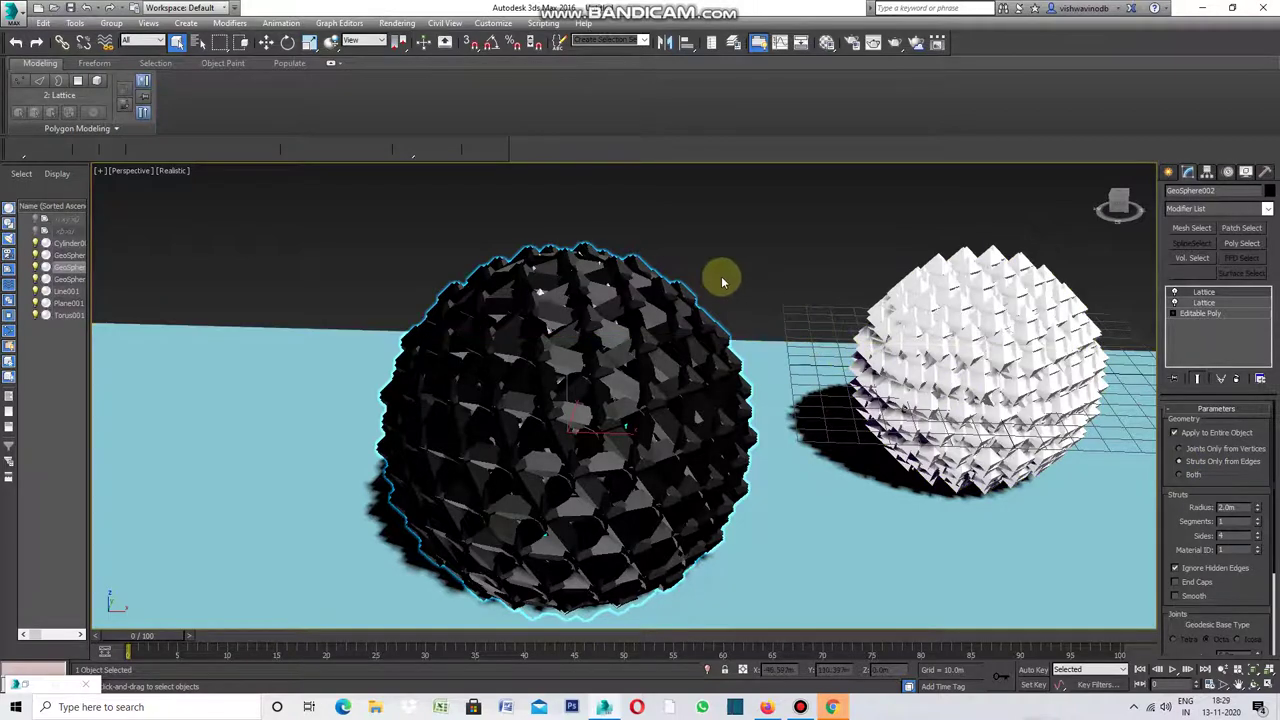
{"action": "left_click", "coordinate": [1181, 476]}
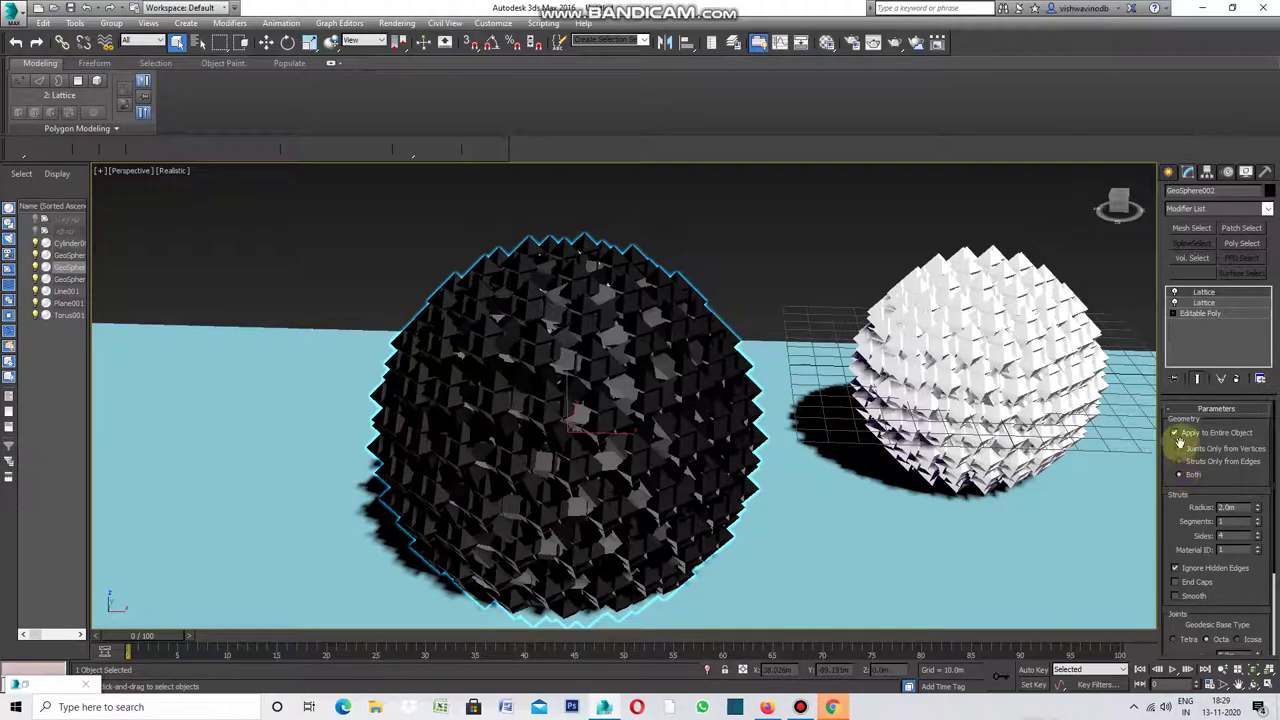
{"action": "left_click", "coordinate": [1182, 452]}
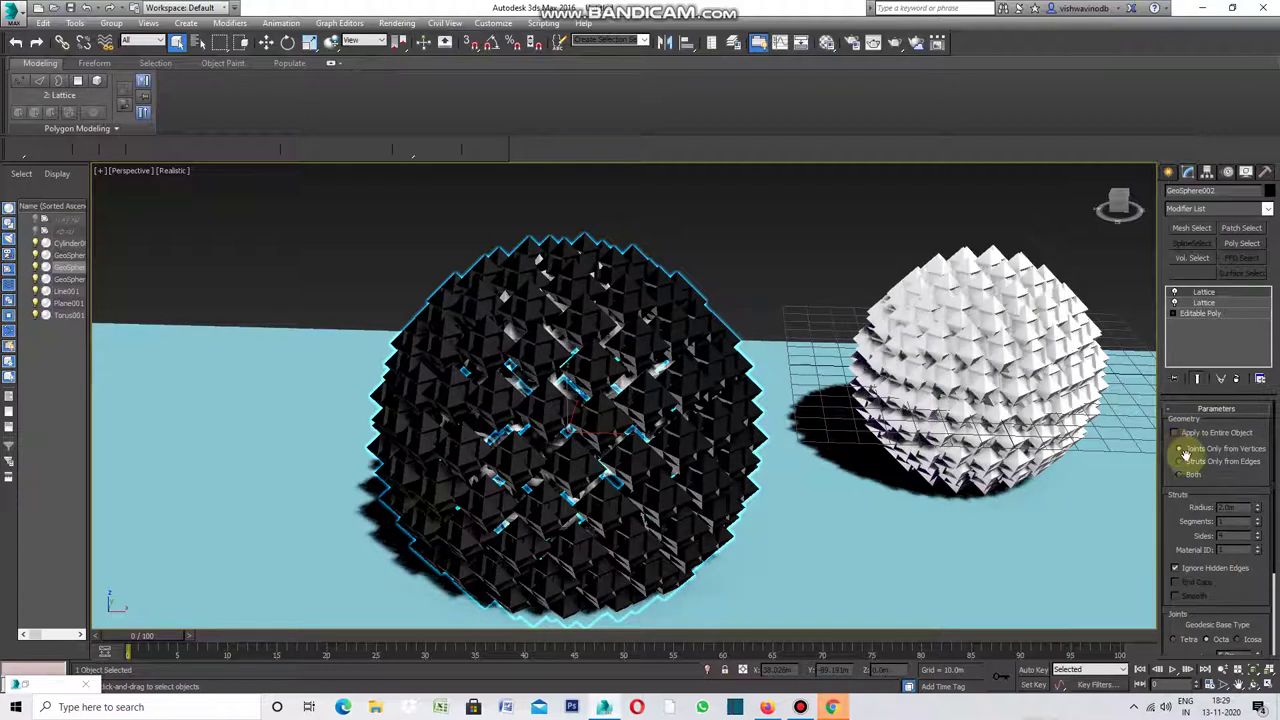
{"action": "left_click", "coordinate": [1183, 462]}
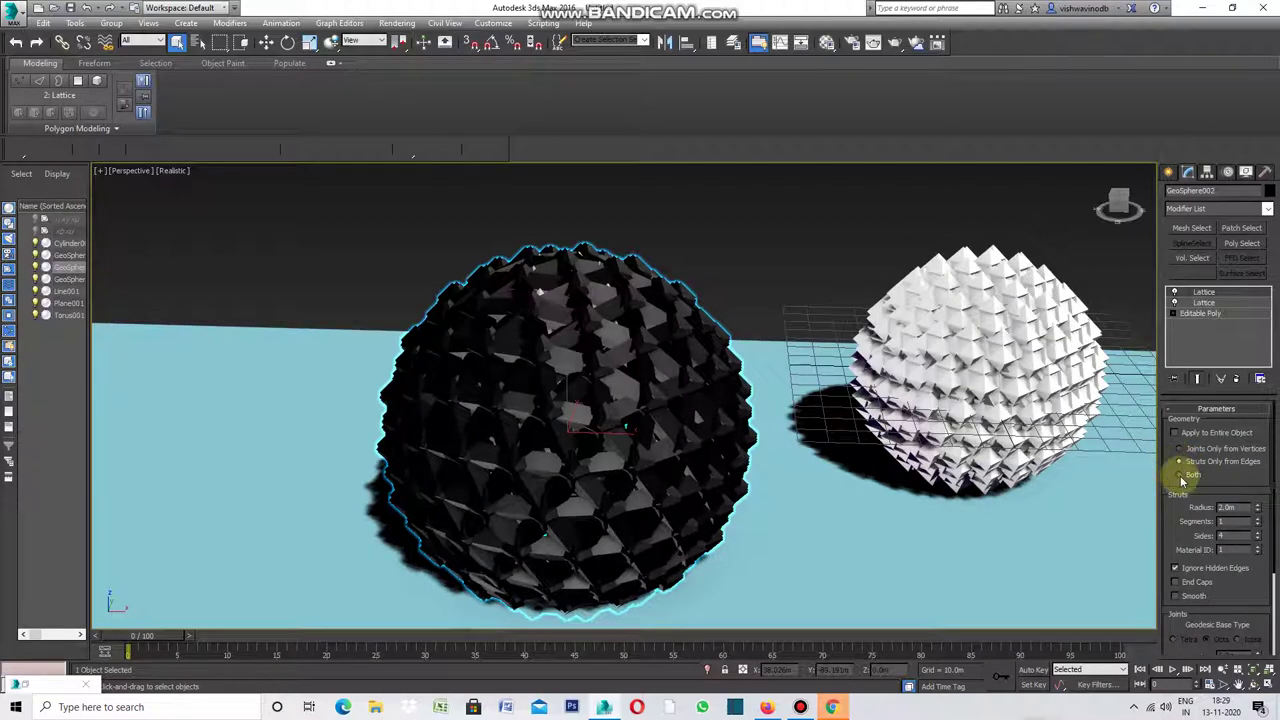
{"action": "left_click", "coordinate": [1181, 477]}
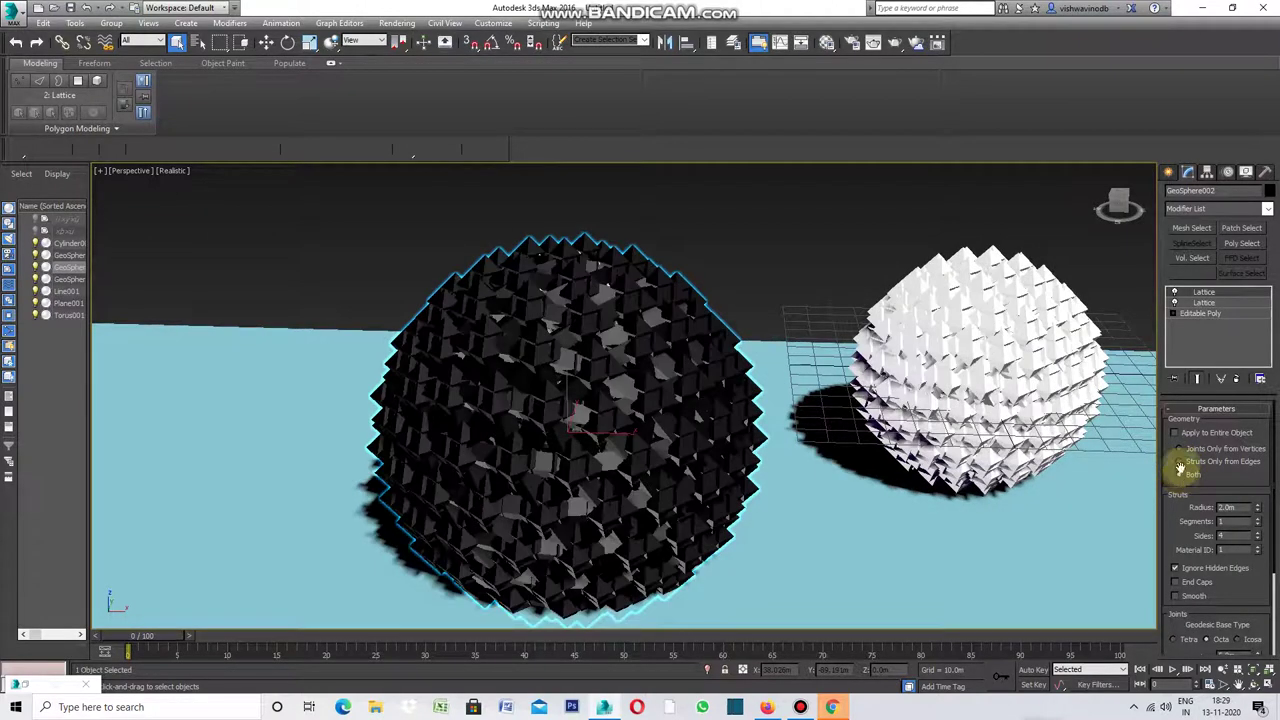
{"action": "left_click", "coordinate": [1180, 463]}
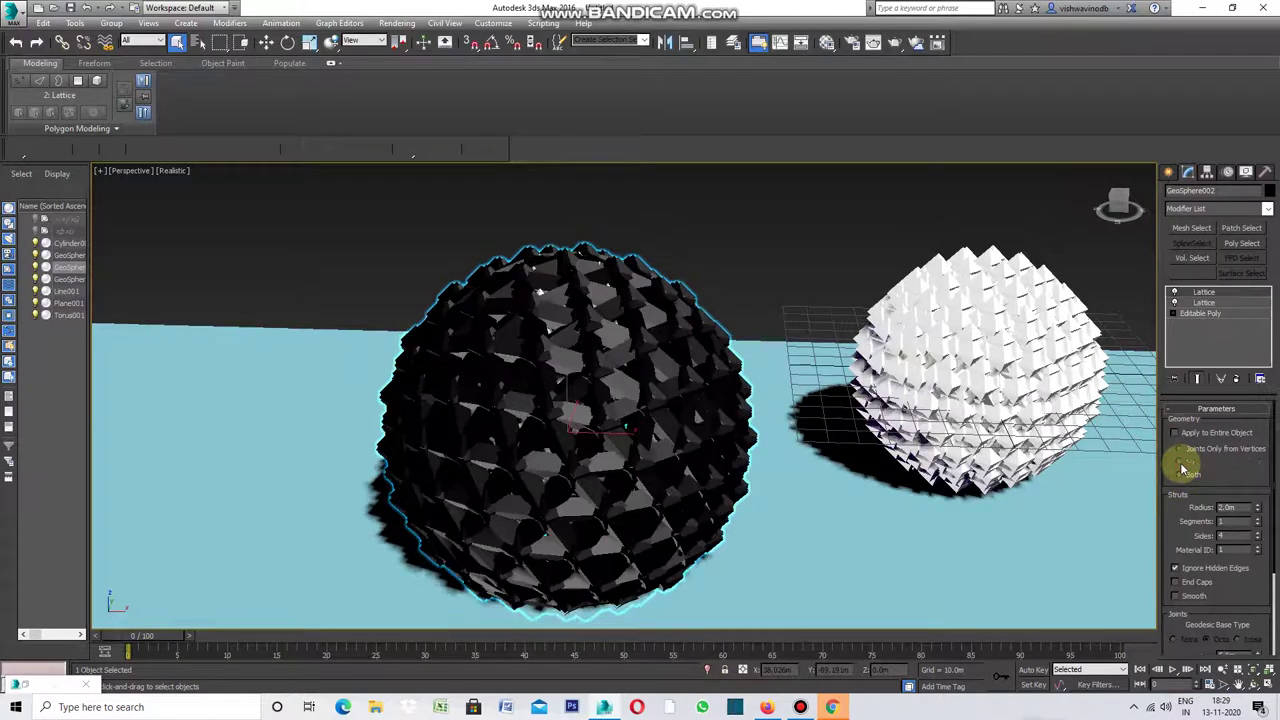
{"action": "left_click", "coordinate": [786, 248]}
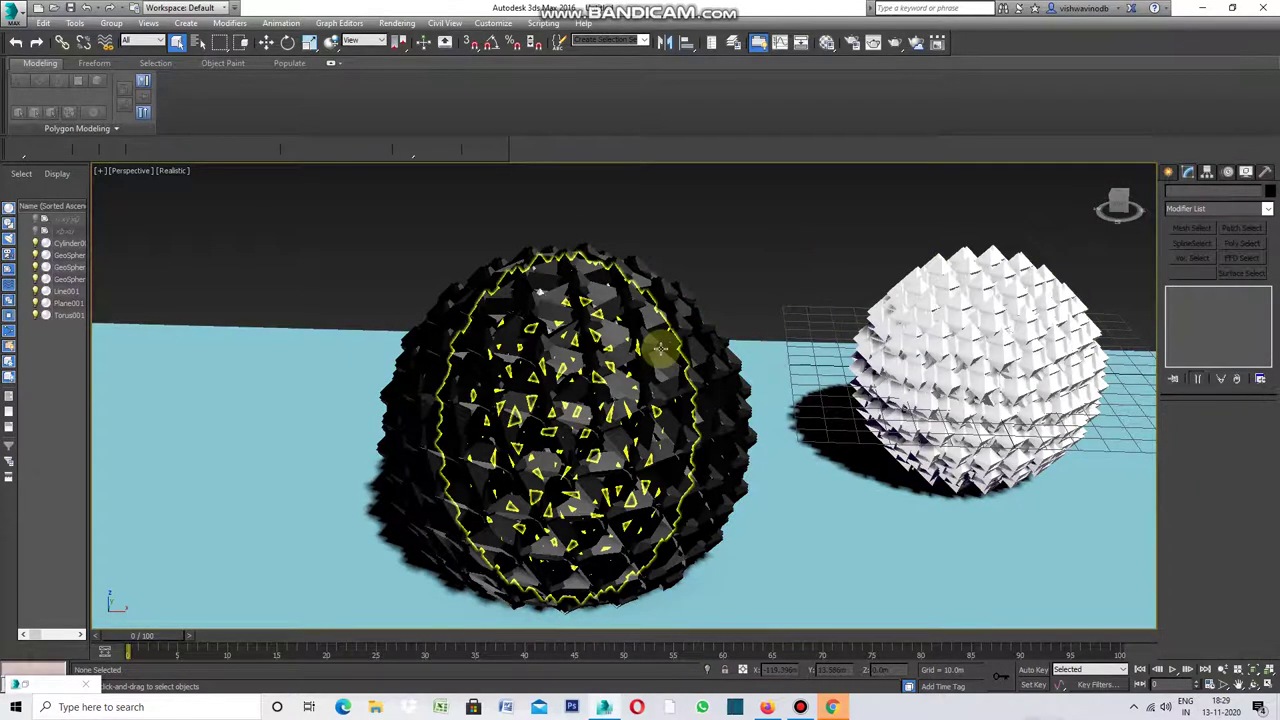
Step: Reselect the black sphere, cycle its Lattice geometry, end on Joints Only from Vertices
{"action": "left_click", "coordinate": [697, 320]}
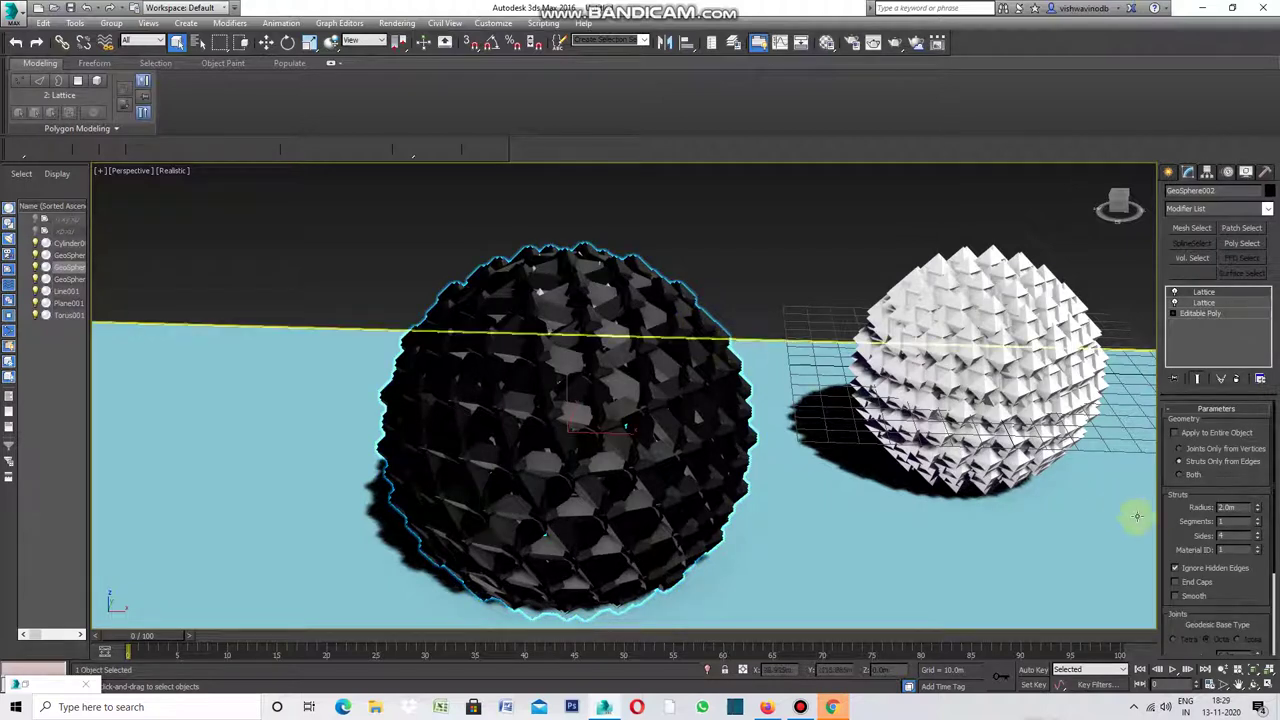
{"action": "left_click", "coordinate": [1181, 450]}
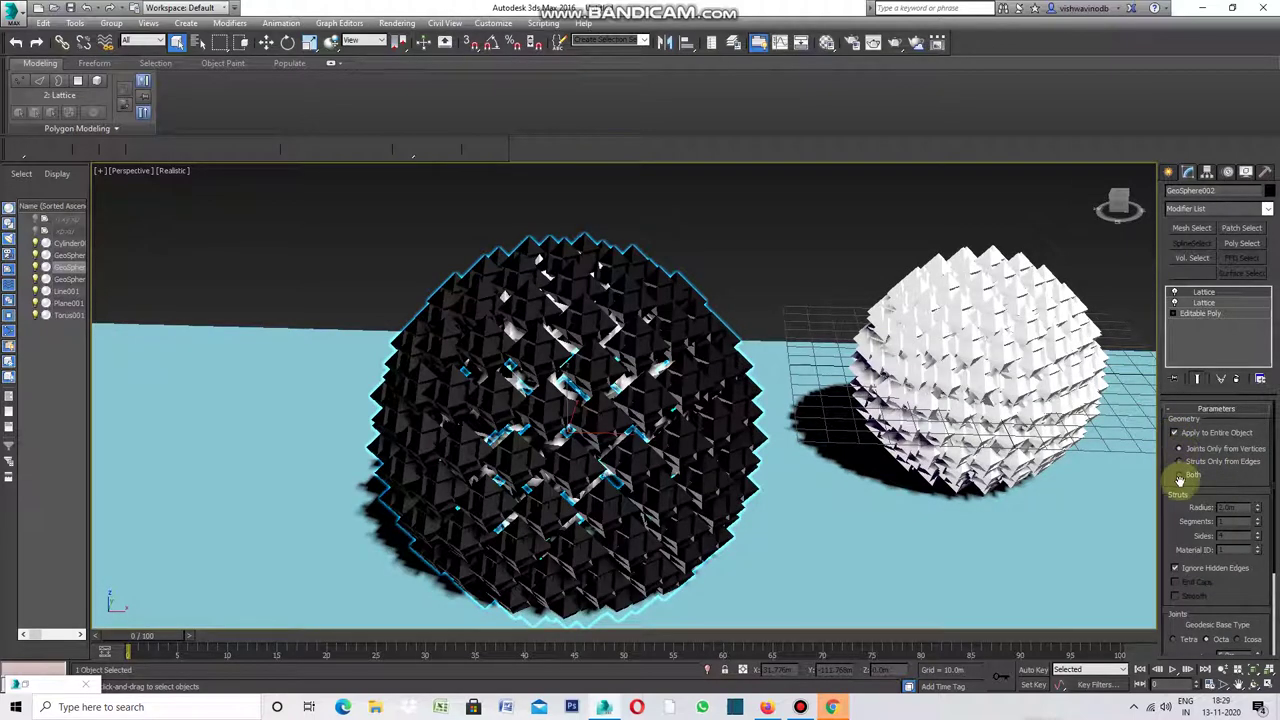
{"action": "left_click", "coordinate": [1181, 462]}
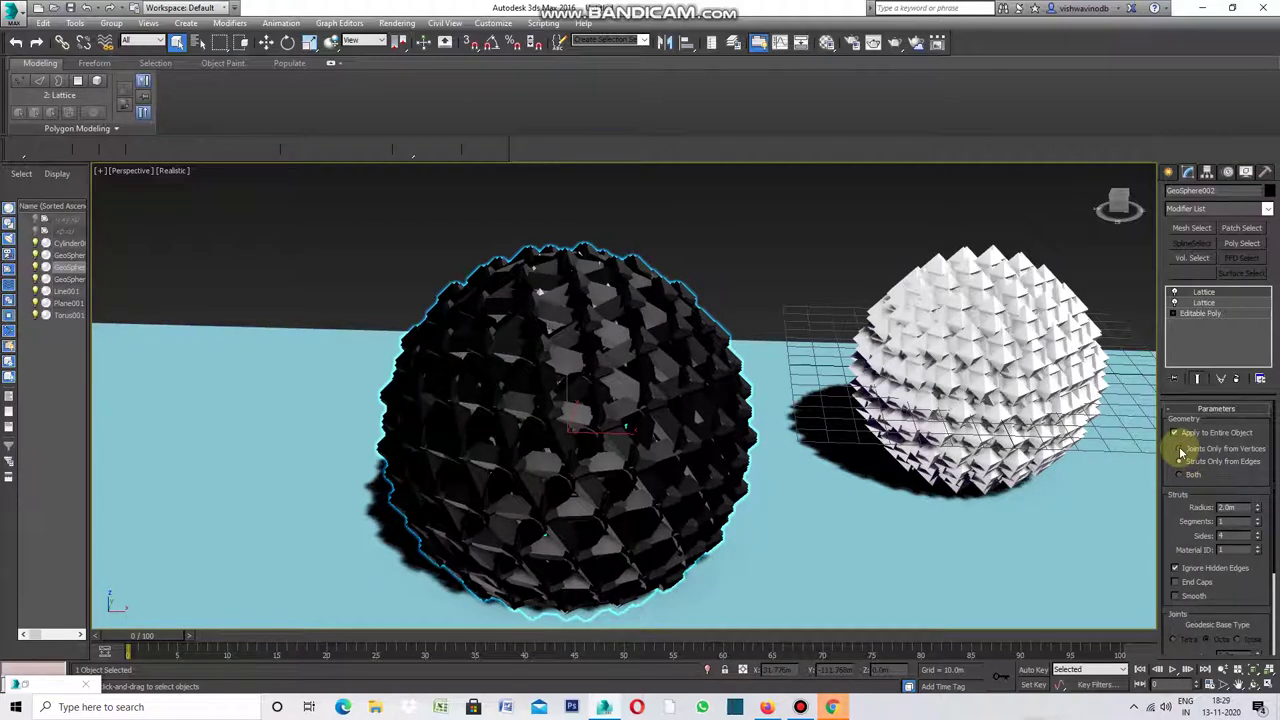
{"action": "left_click", "coordinate": [1181, 476]}
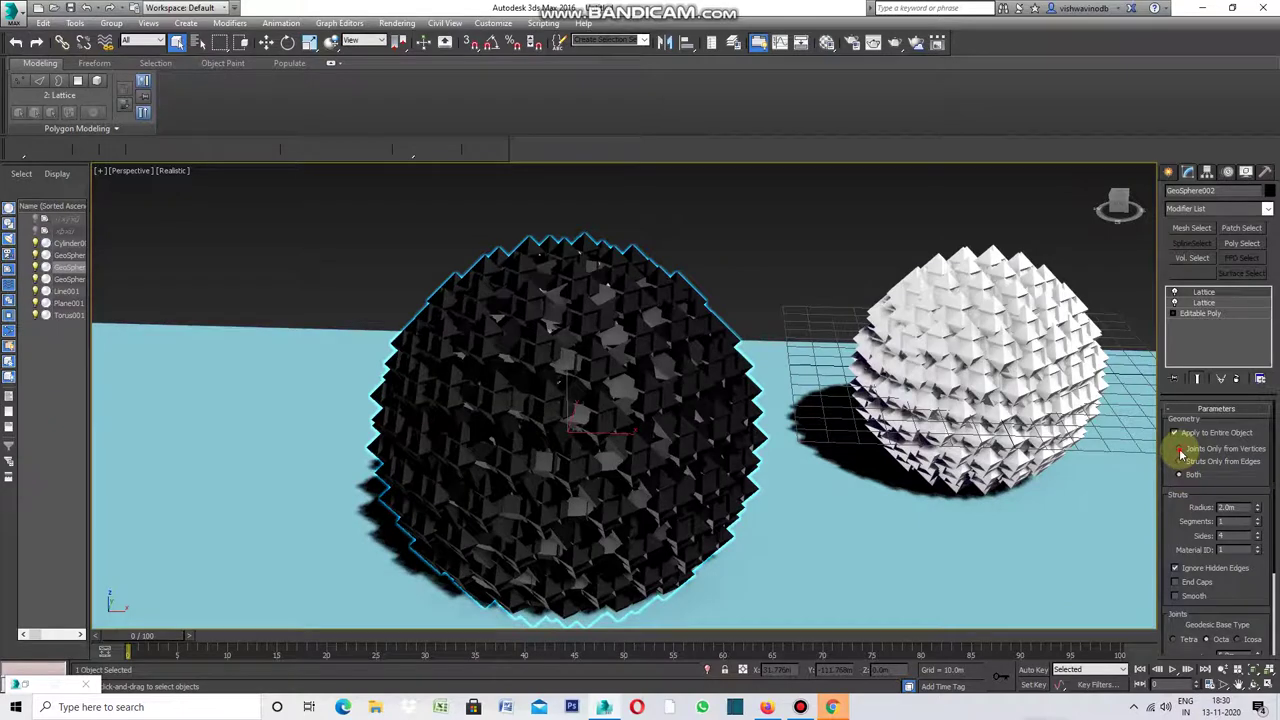
{"action": "left_click", "coordinate": [1181, 450]}
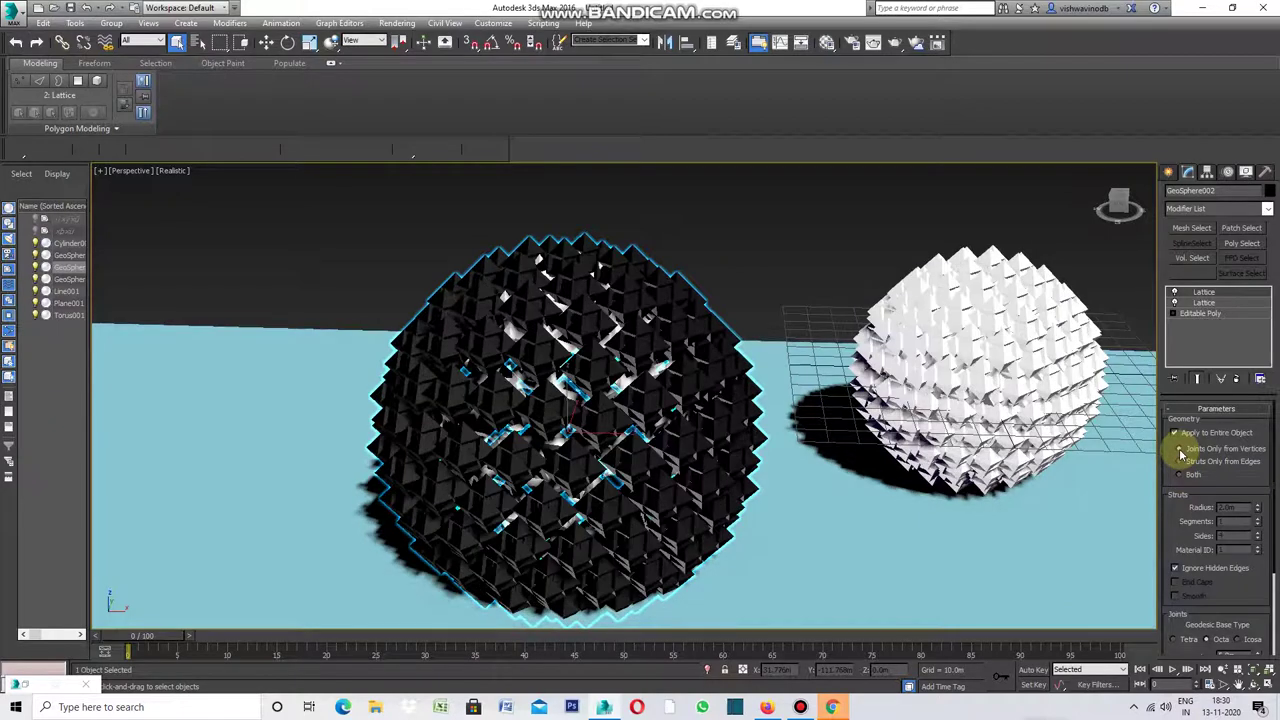
{"action": "left_click", "coordinate": [756, 247]}
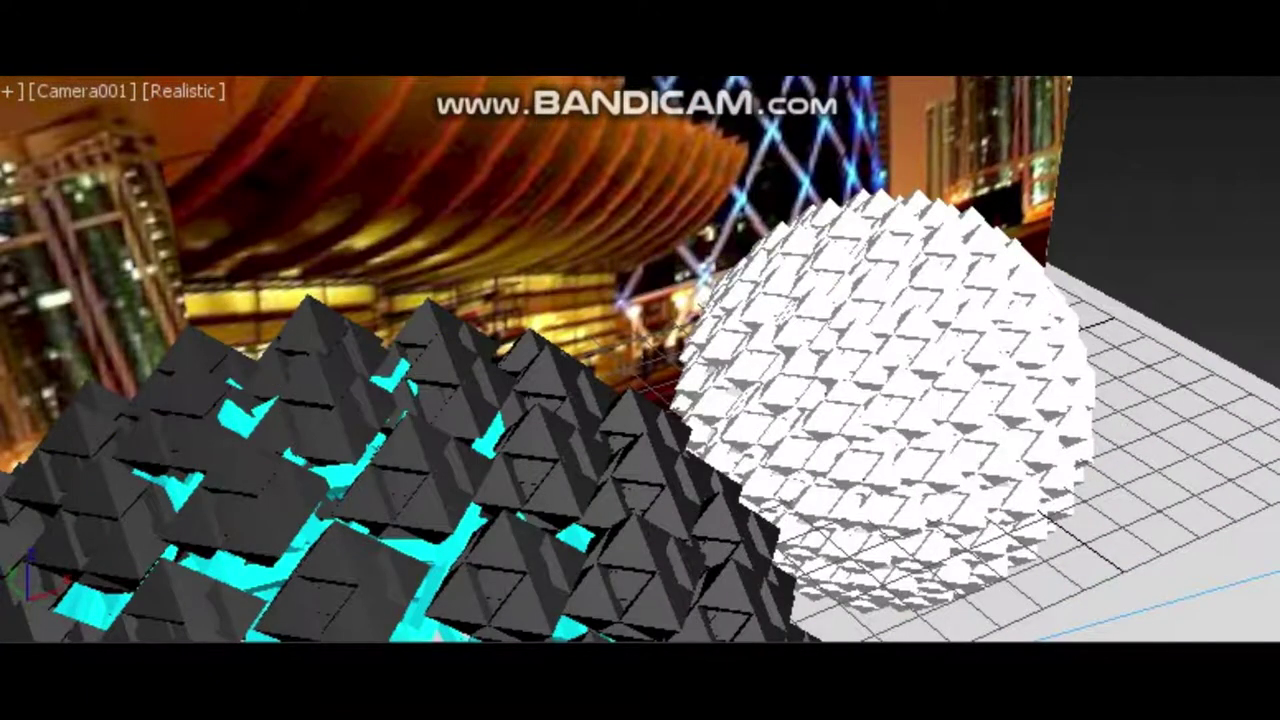
Step: Switch to the Move tool and clear the selection in the Camera001 city view
{"action": "key", "text": "w"}
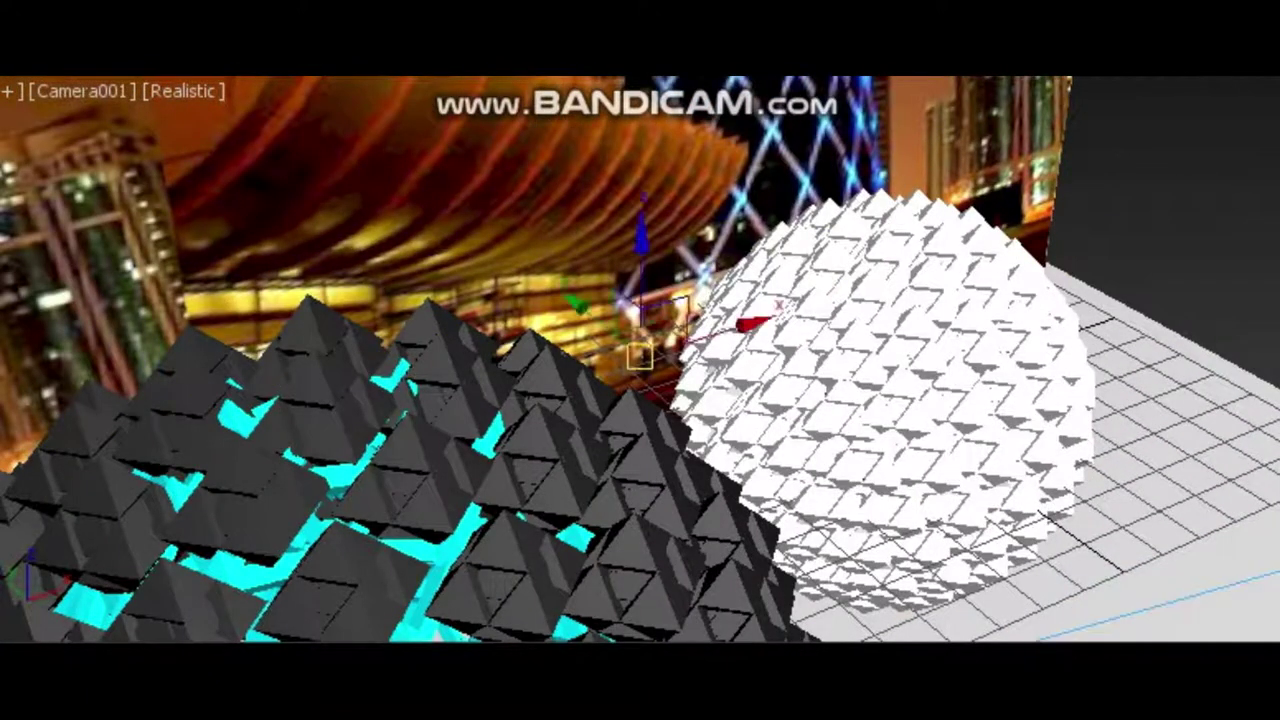
{"action": "key", "text": "ctrl+d"}
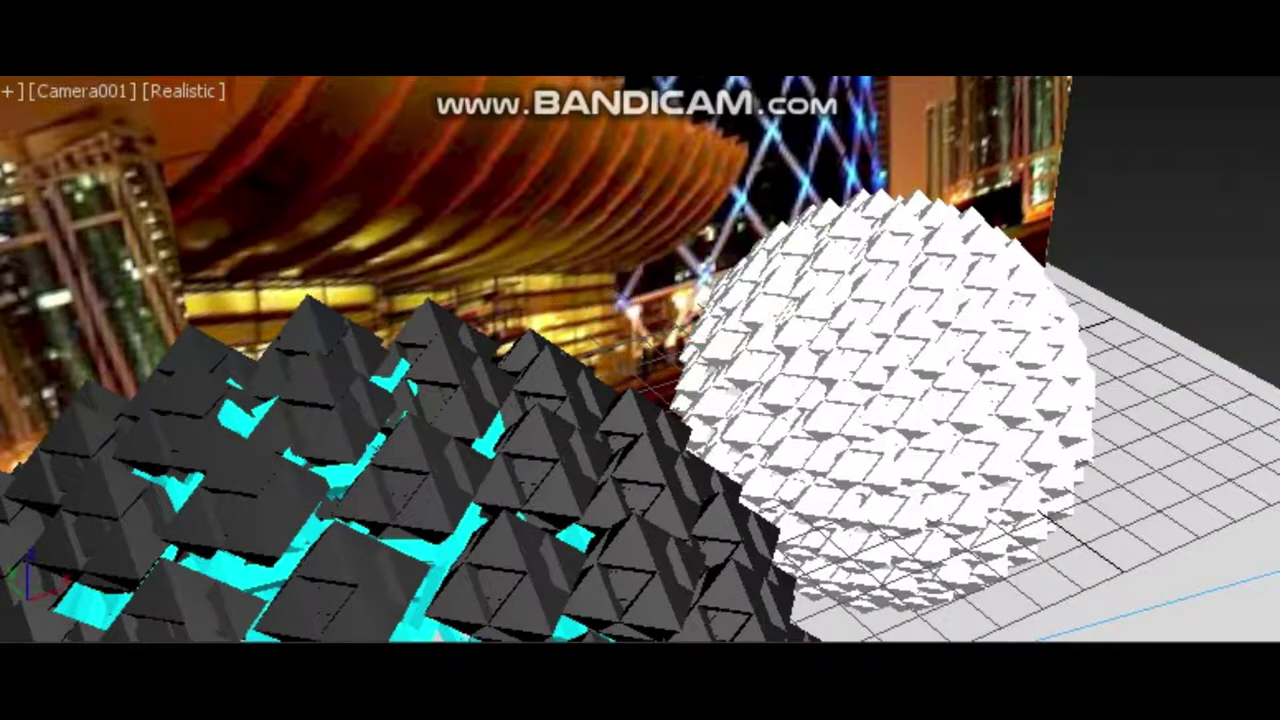